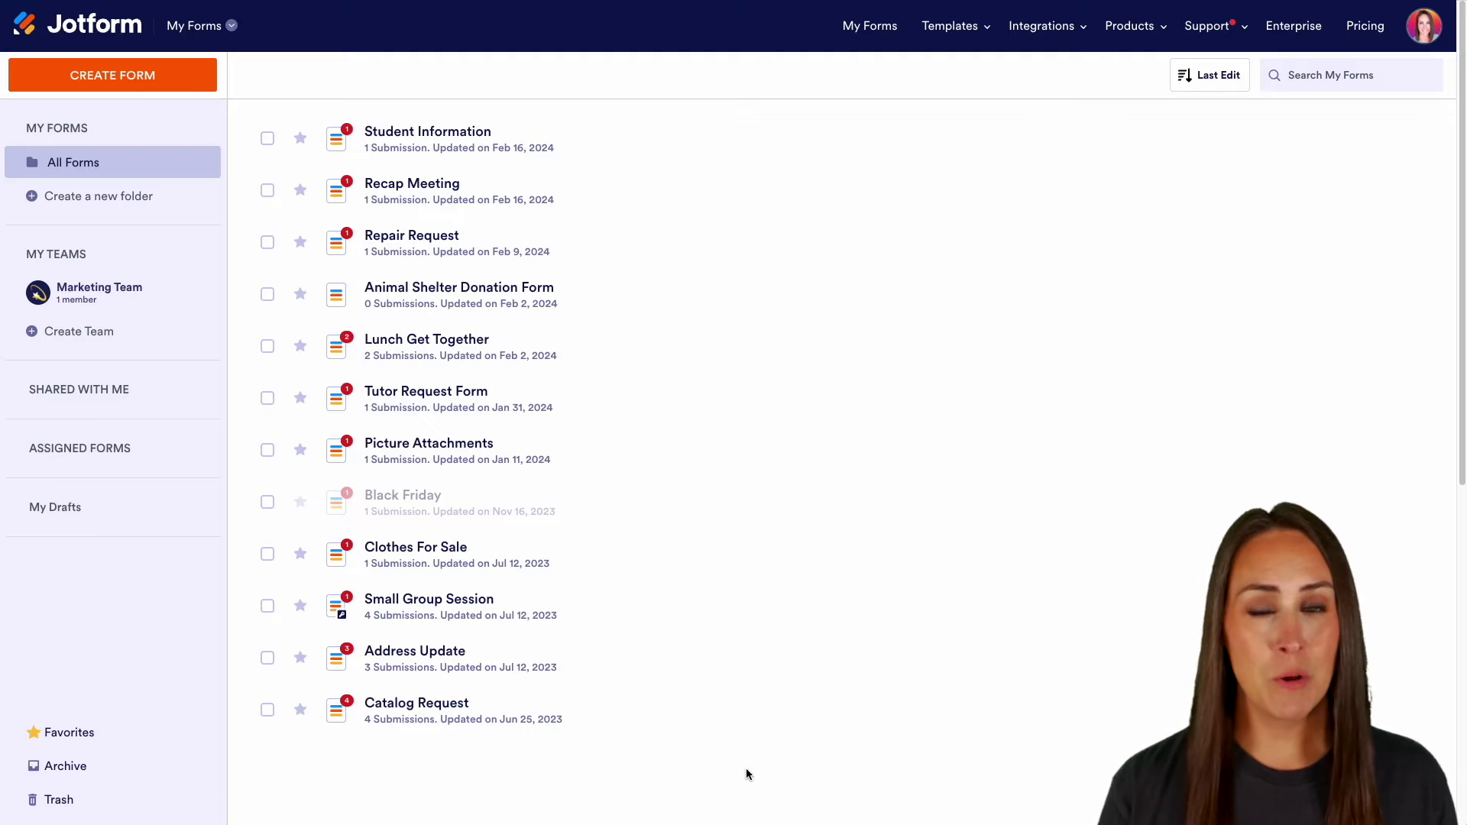
# Start a new form and browse the 1,109 template results for 'video submit form'
pyautogui.click(102, 79)
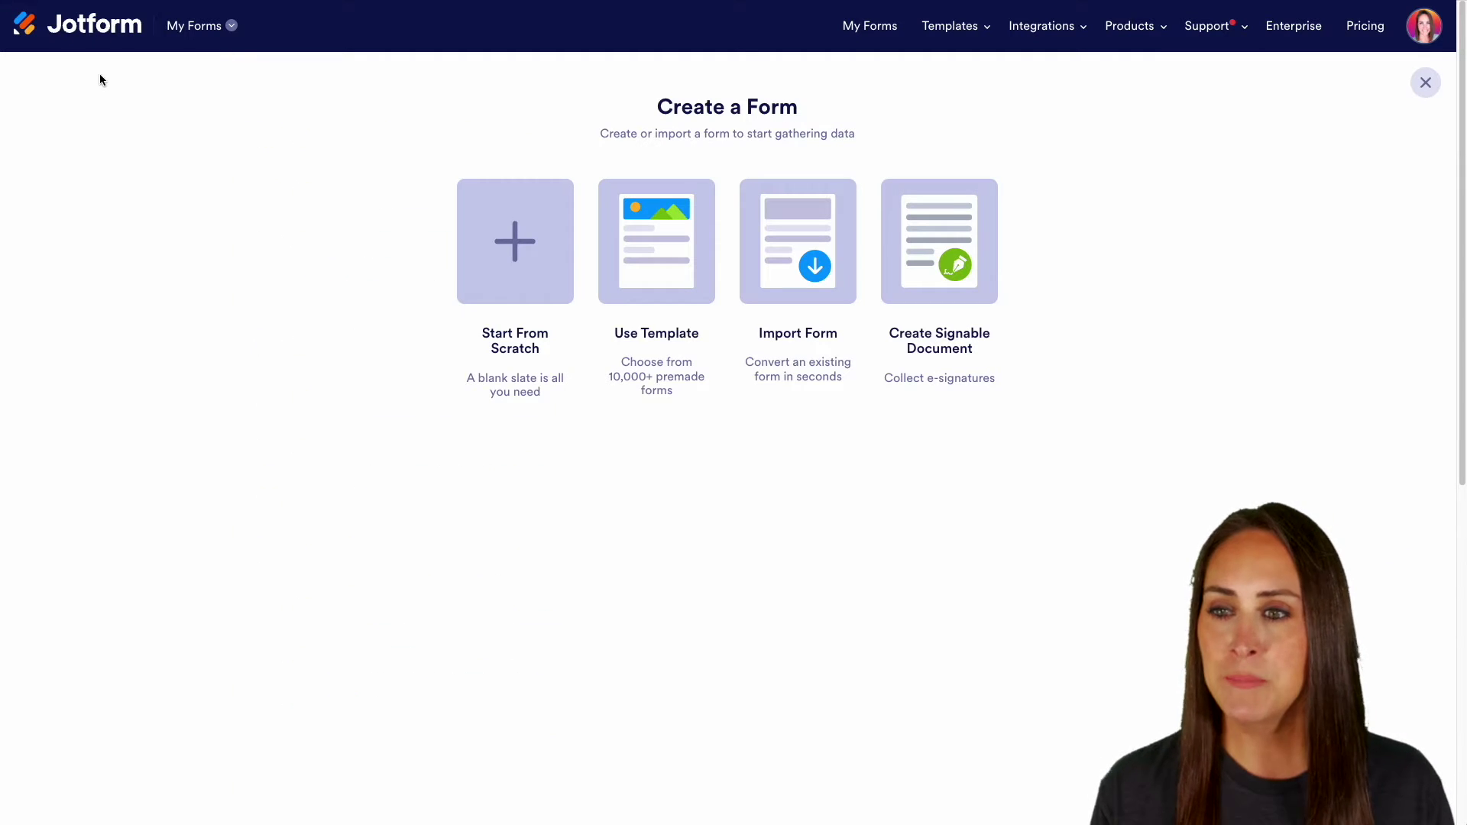
pyautogui.click(645, 245)
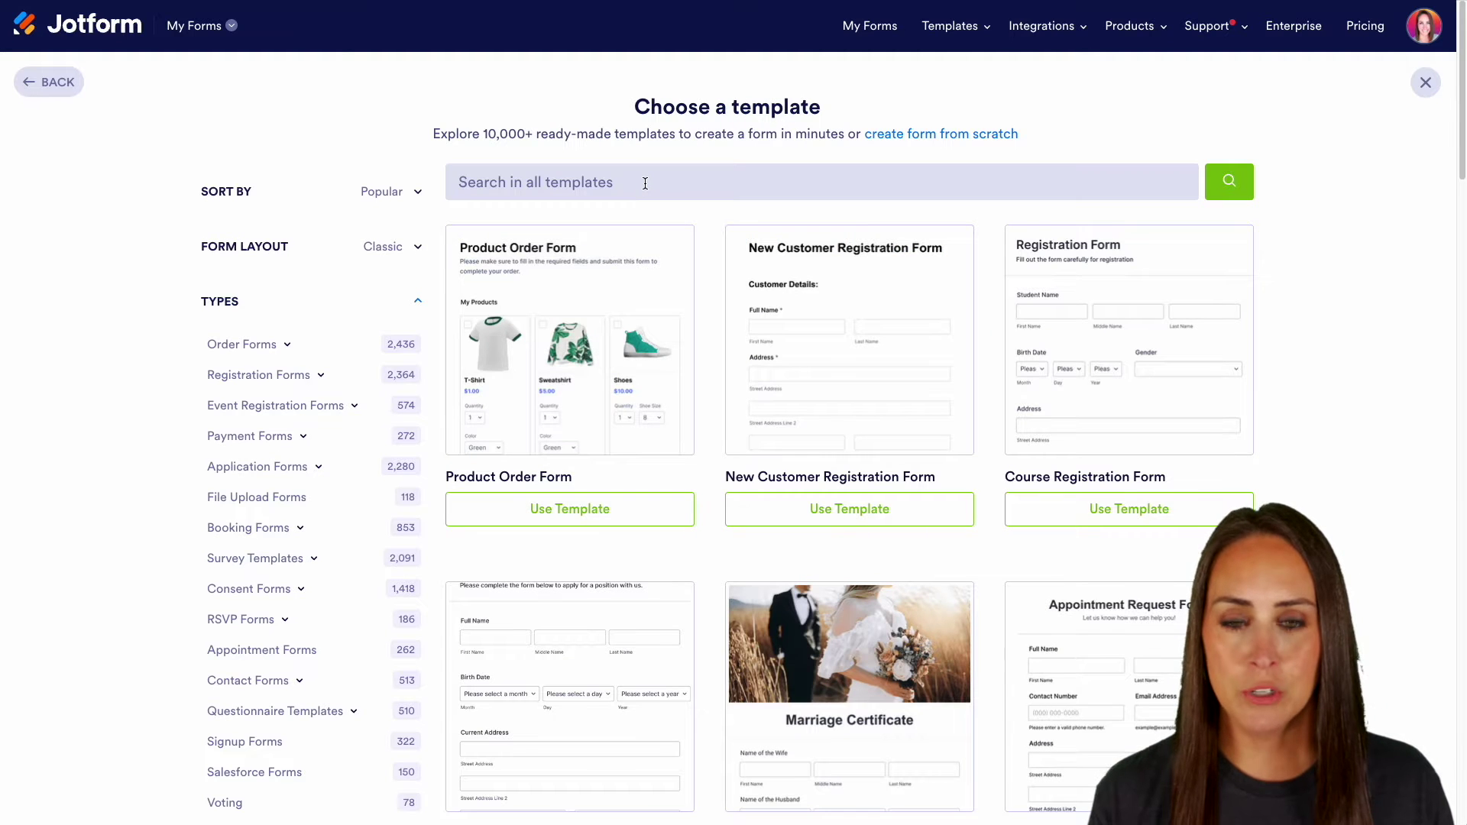
pyautogui.click(645, 183)
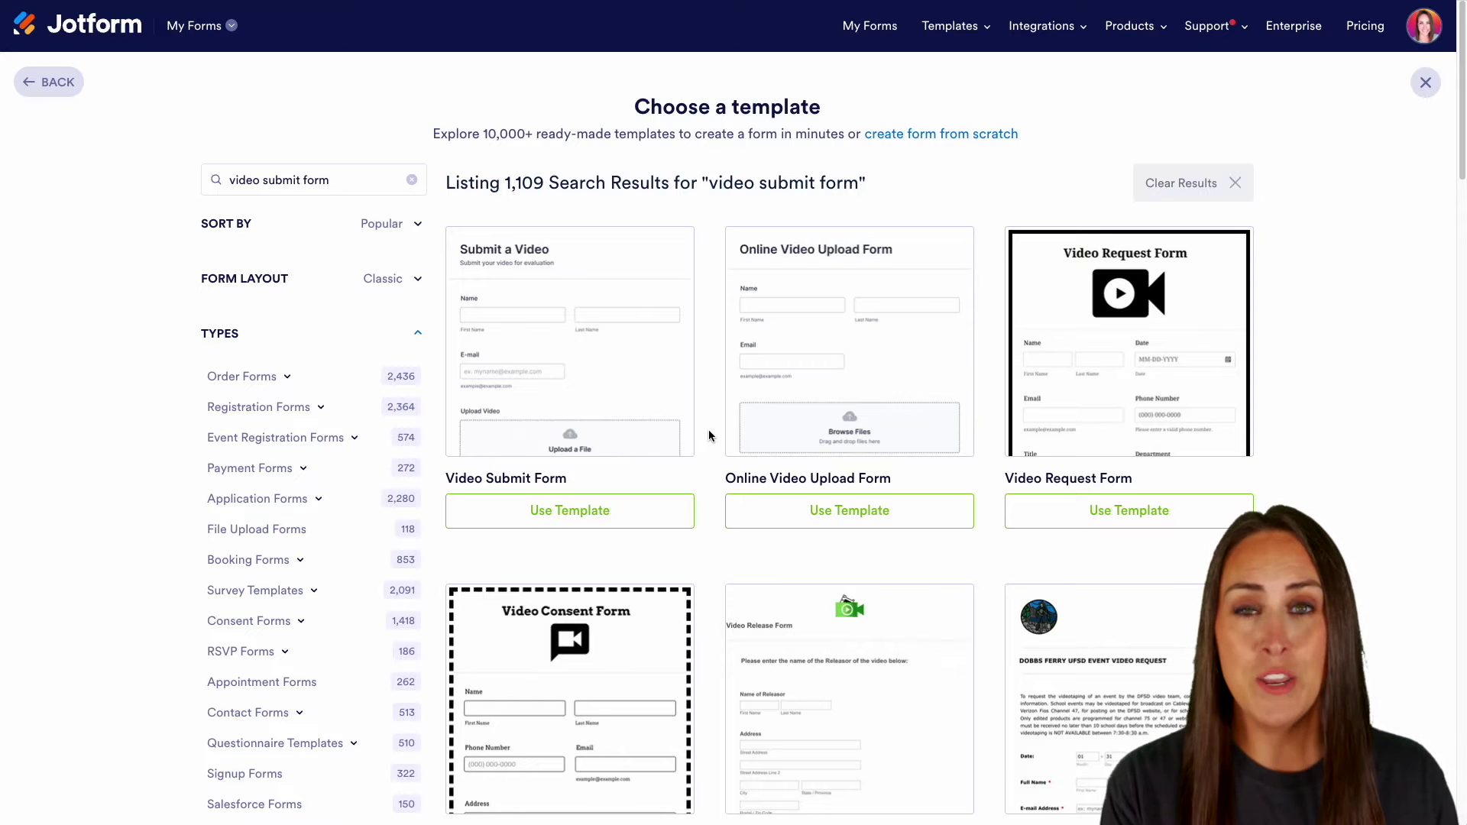
pyautogui.scroll(-2, 709, 436)
pyautogui.scroll(-5, 709, 437)
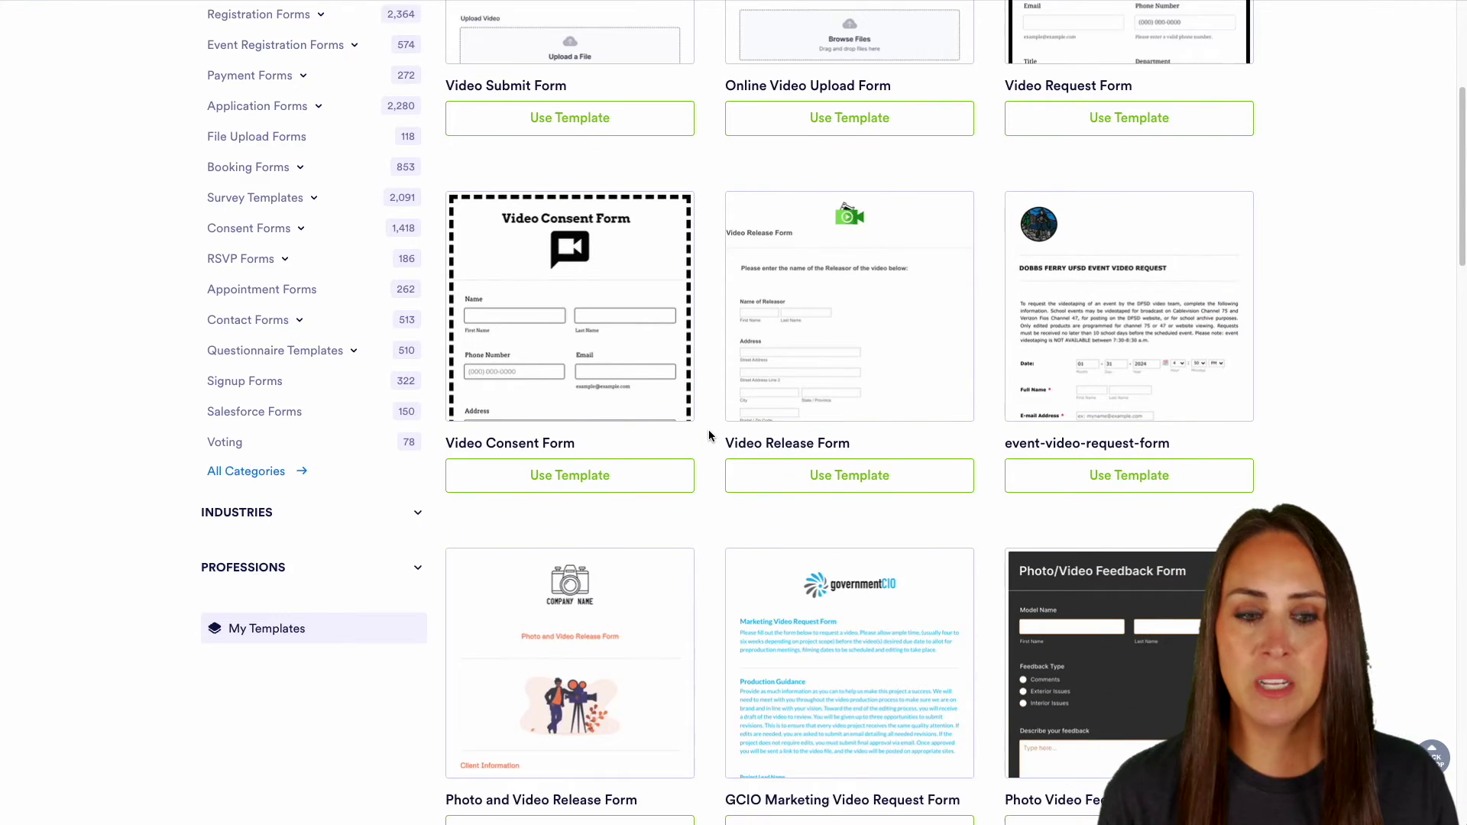
pyautogui.scroll(7, 709, 436)
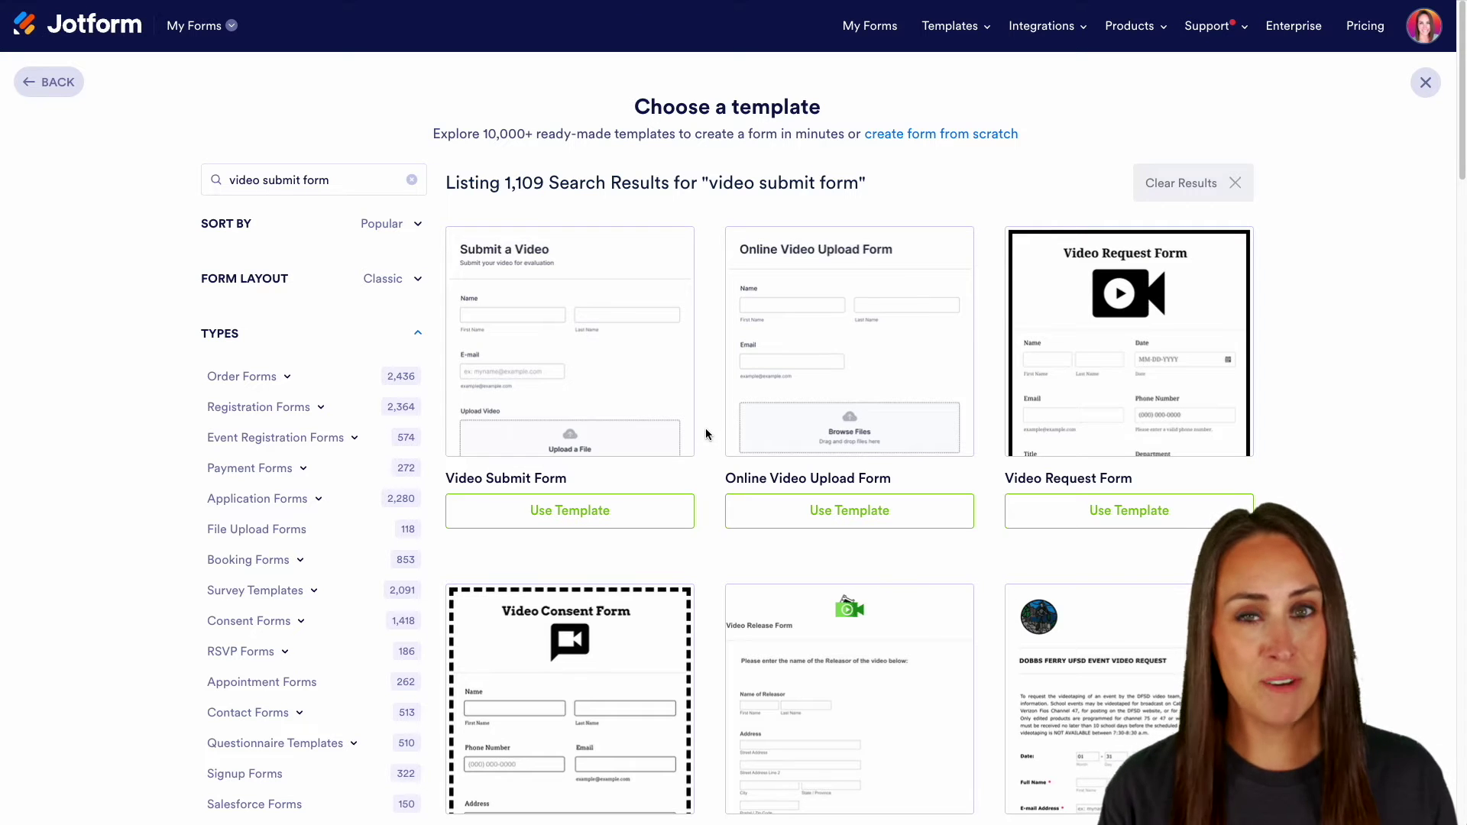
# Create a blank Classic Form from scratch titled 'Video Entry Contest'
pyautogui.click(52, 82)
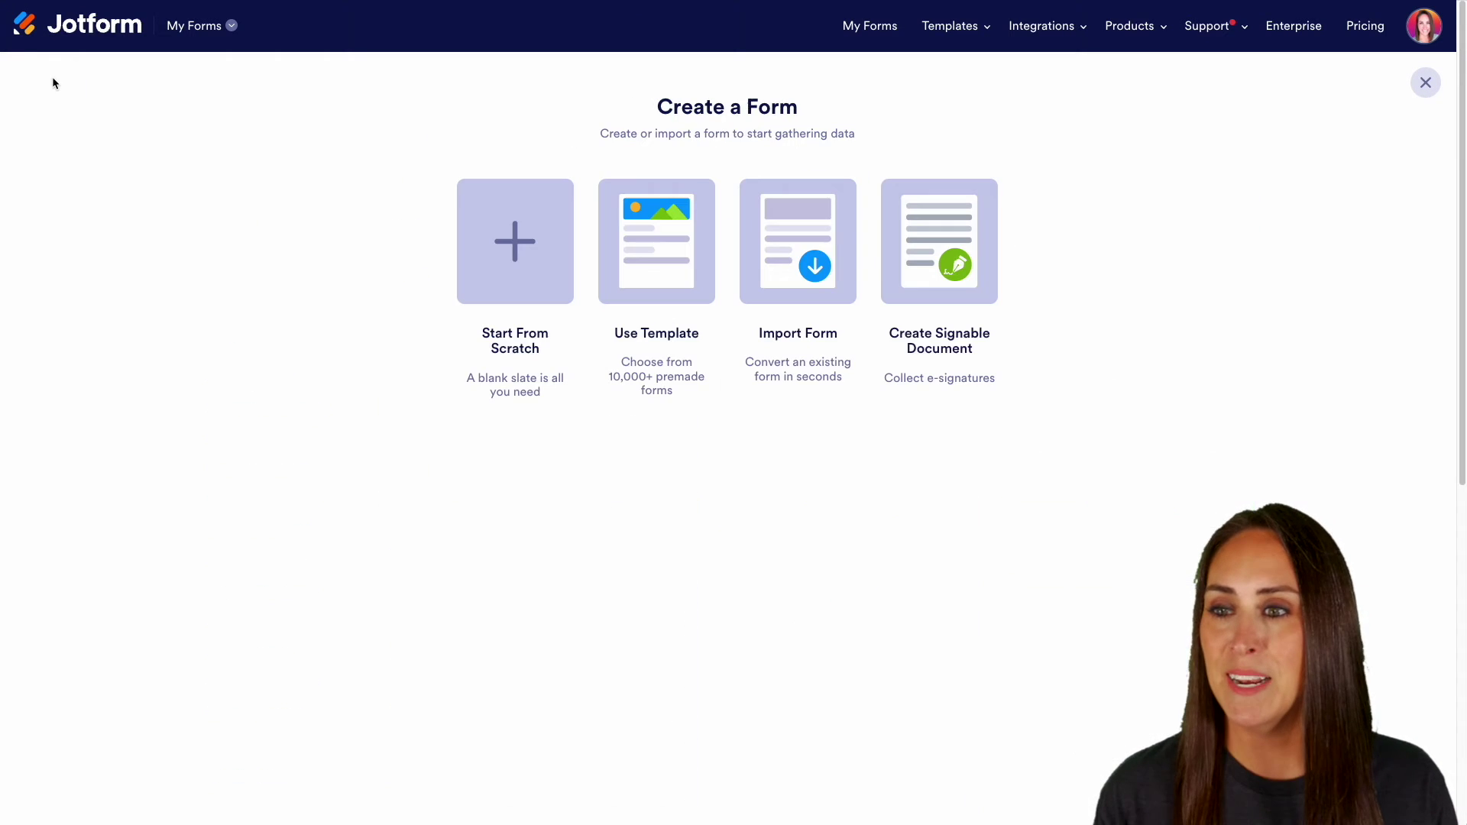
pyautogui.click(513, 252)
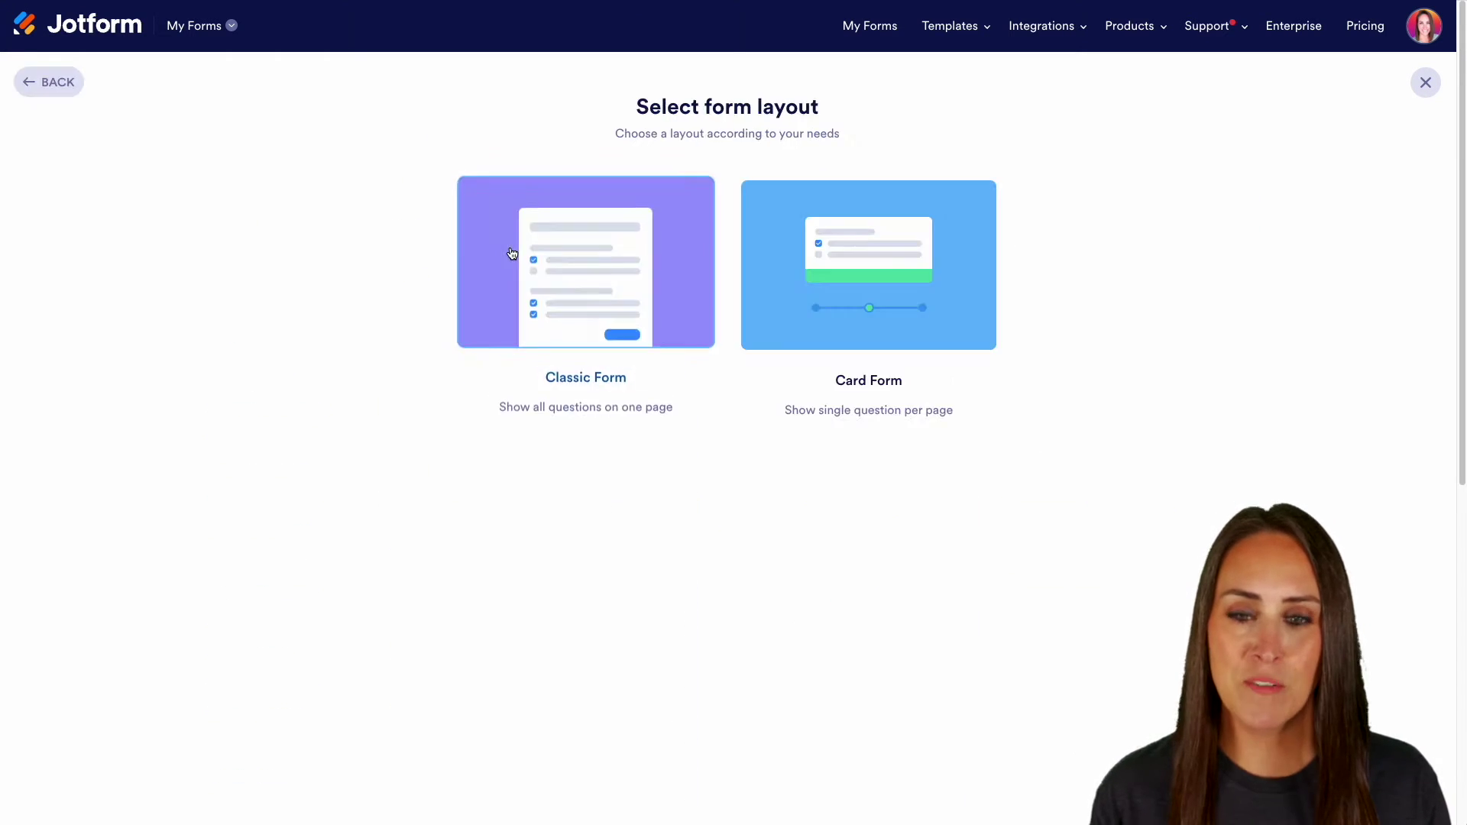
pyautogui.click(585, 264)
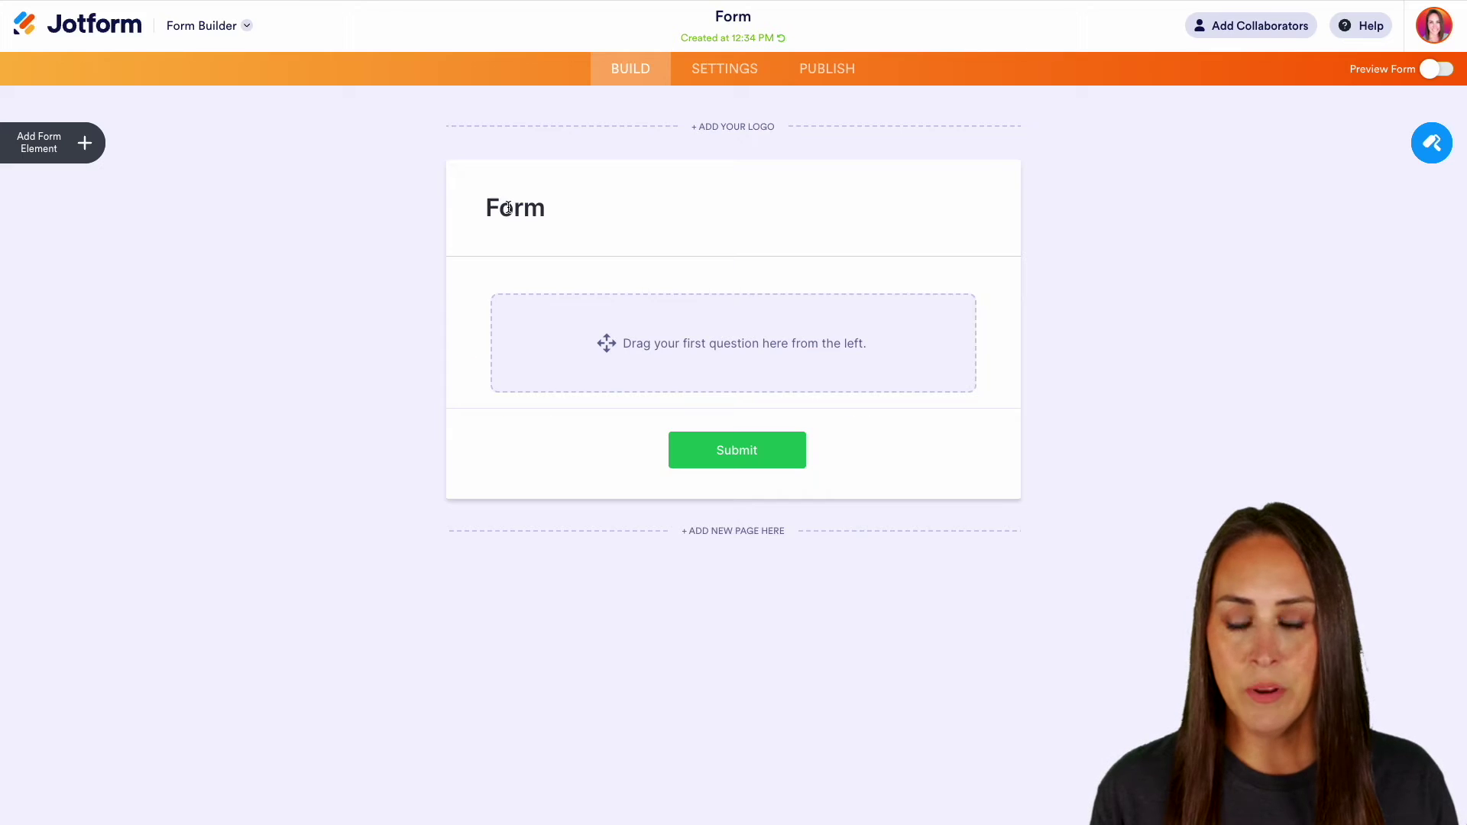
pyautogui.click(508, 207)
pyautogui.doubleClick(508, 208)
pyautogui.write('Vi')
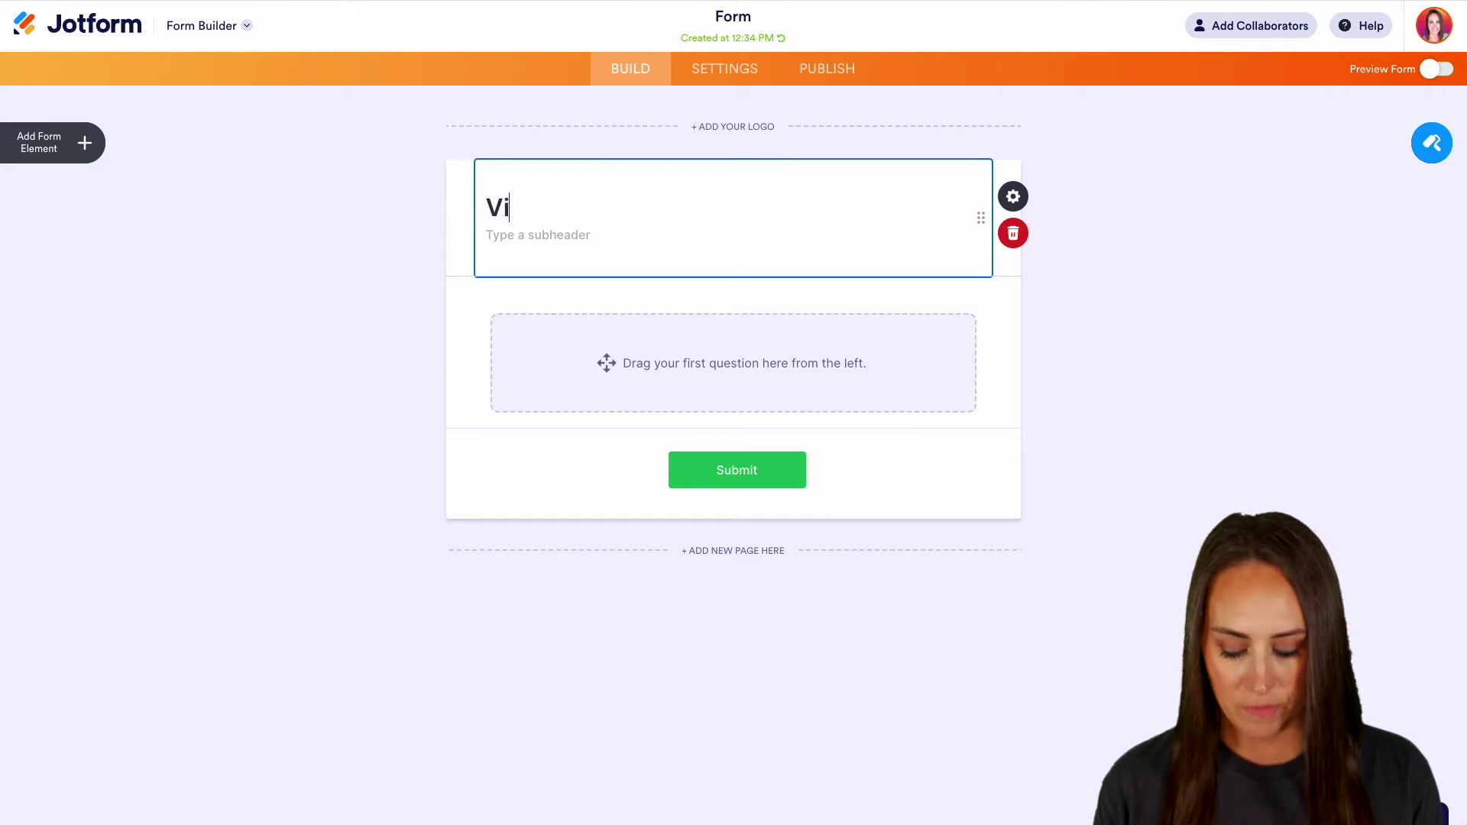
pyautogui.write('deo Entry Contest')
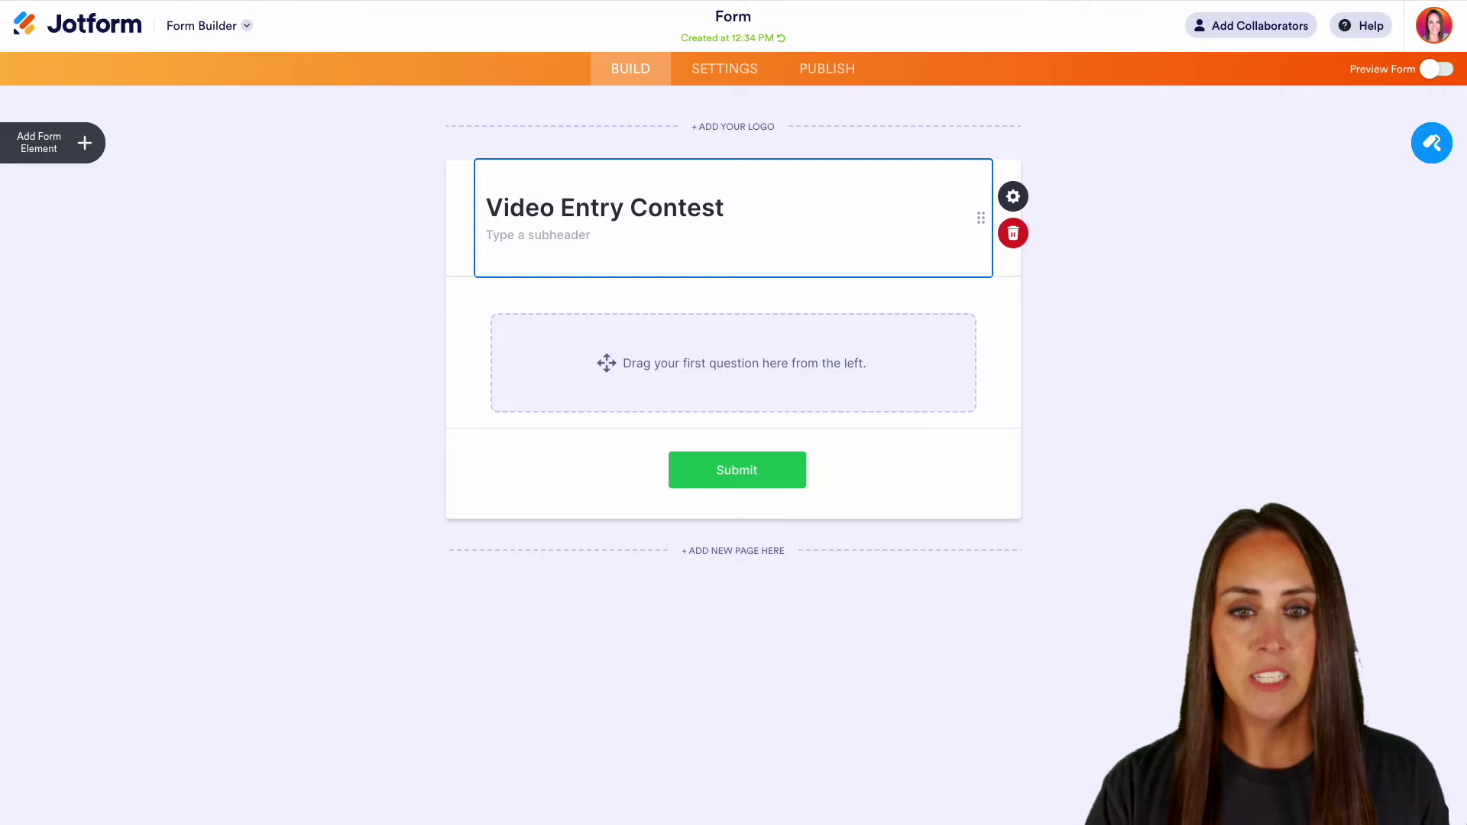
pyautogui.press('Return')
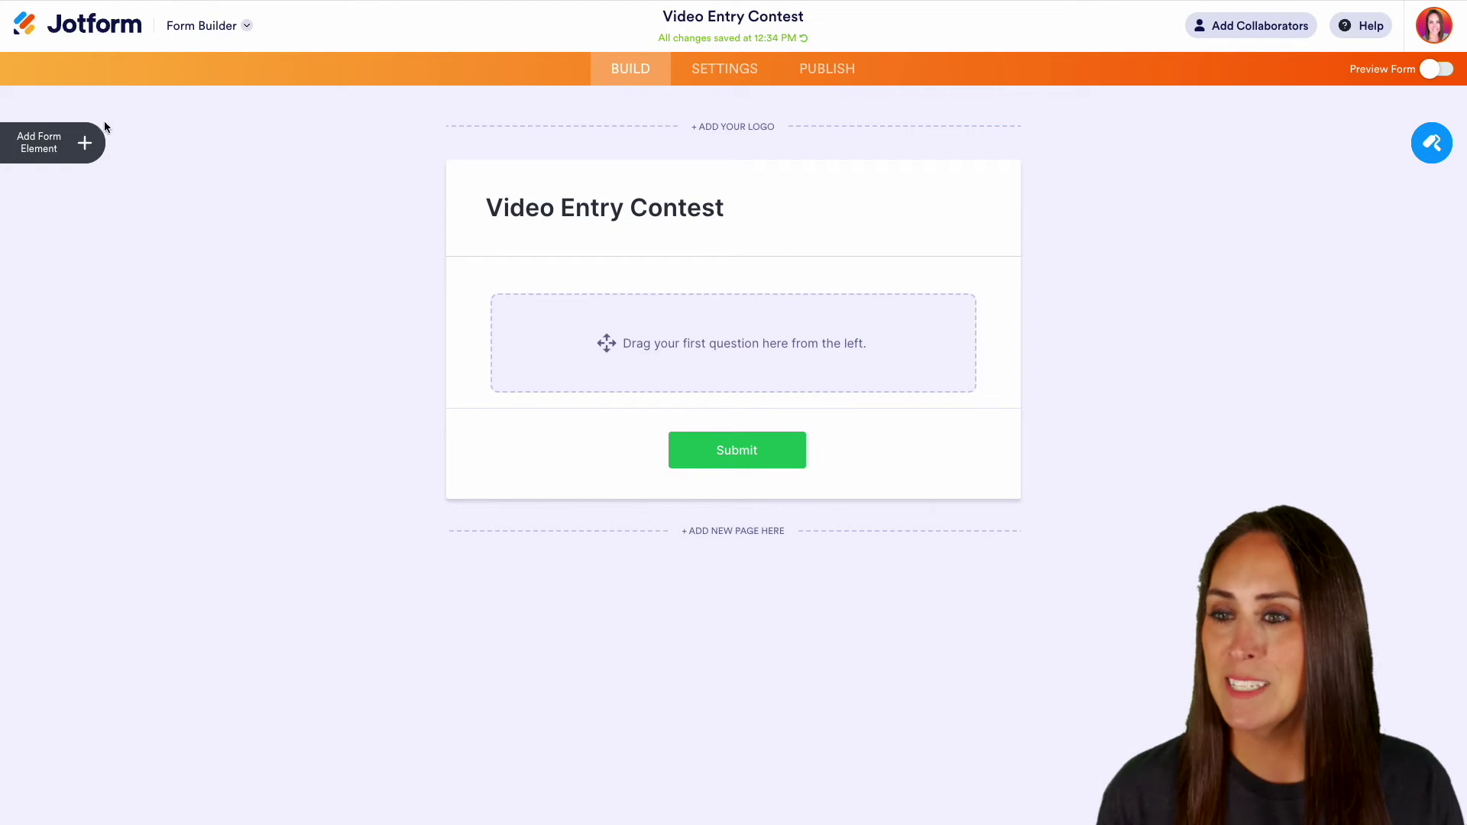
# Add Full Name, Email and Phone Number fields to the form
pyautogui.click(79, 144)
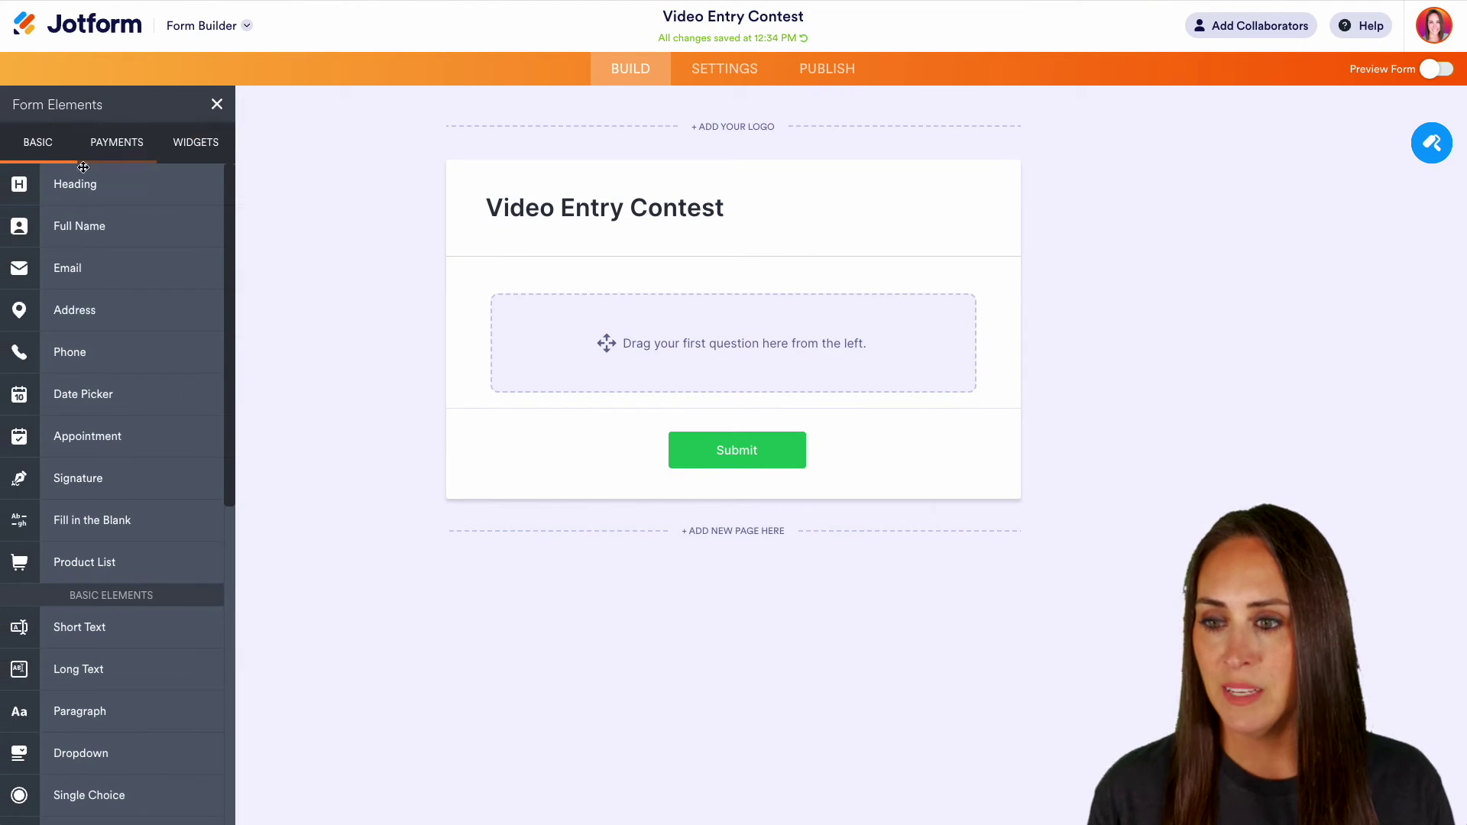
pyautogui.click(102, 227)
pyautogui.click(107, 270)
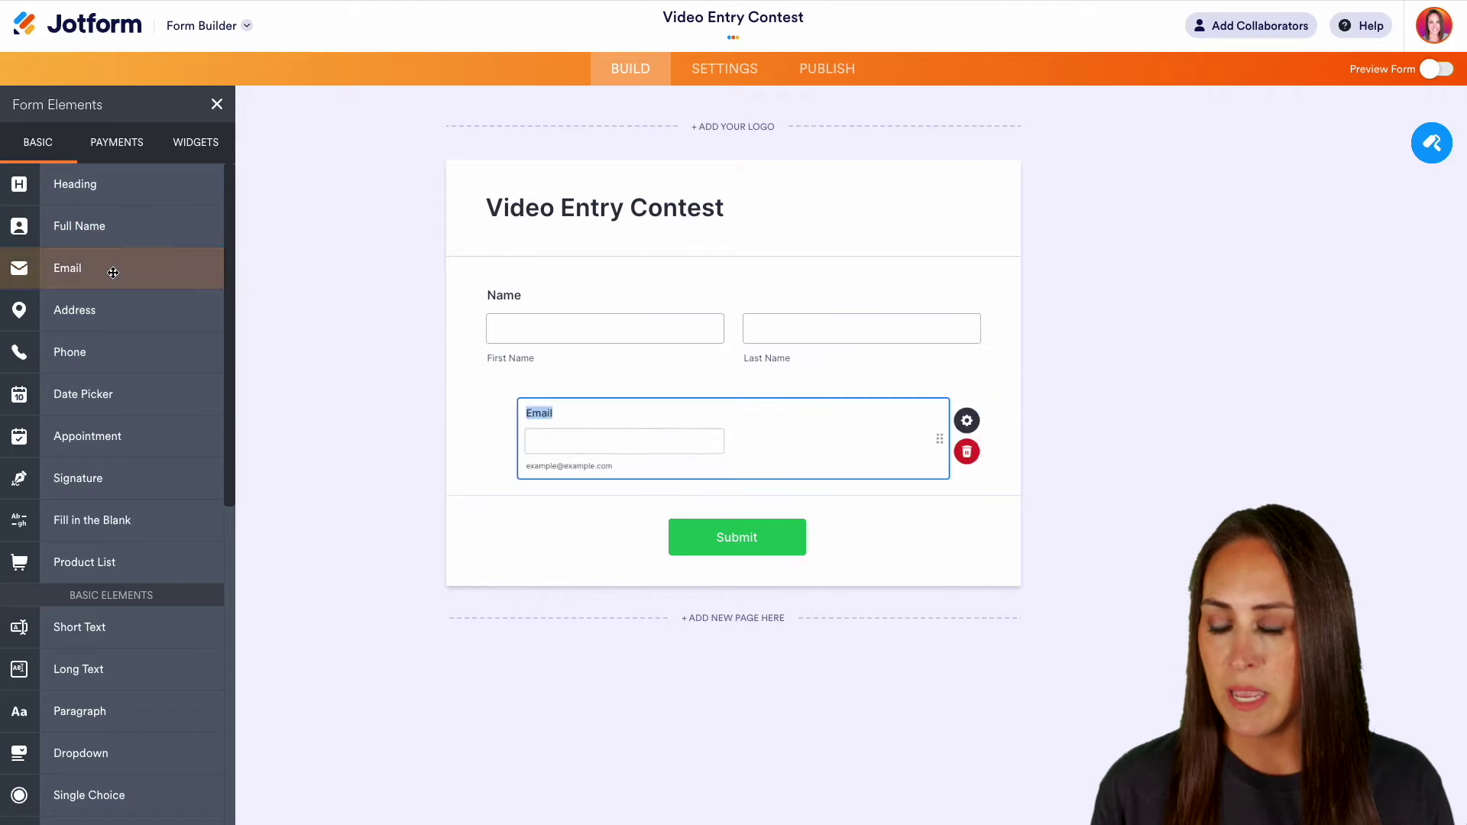
pyautogui.click(138, 353)
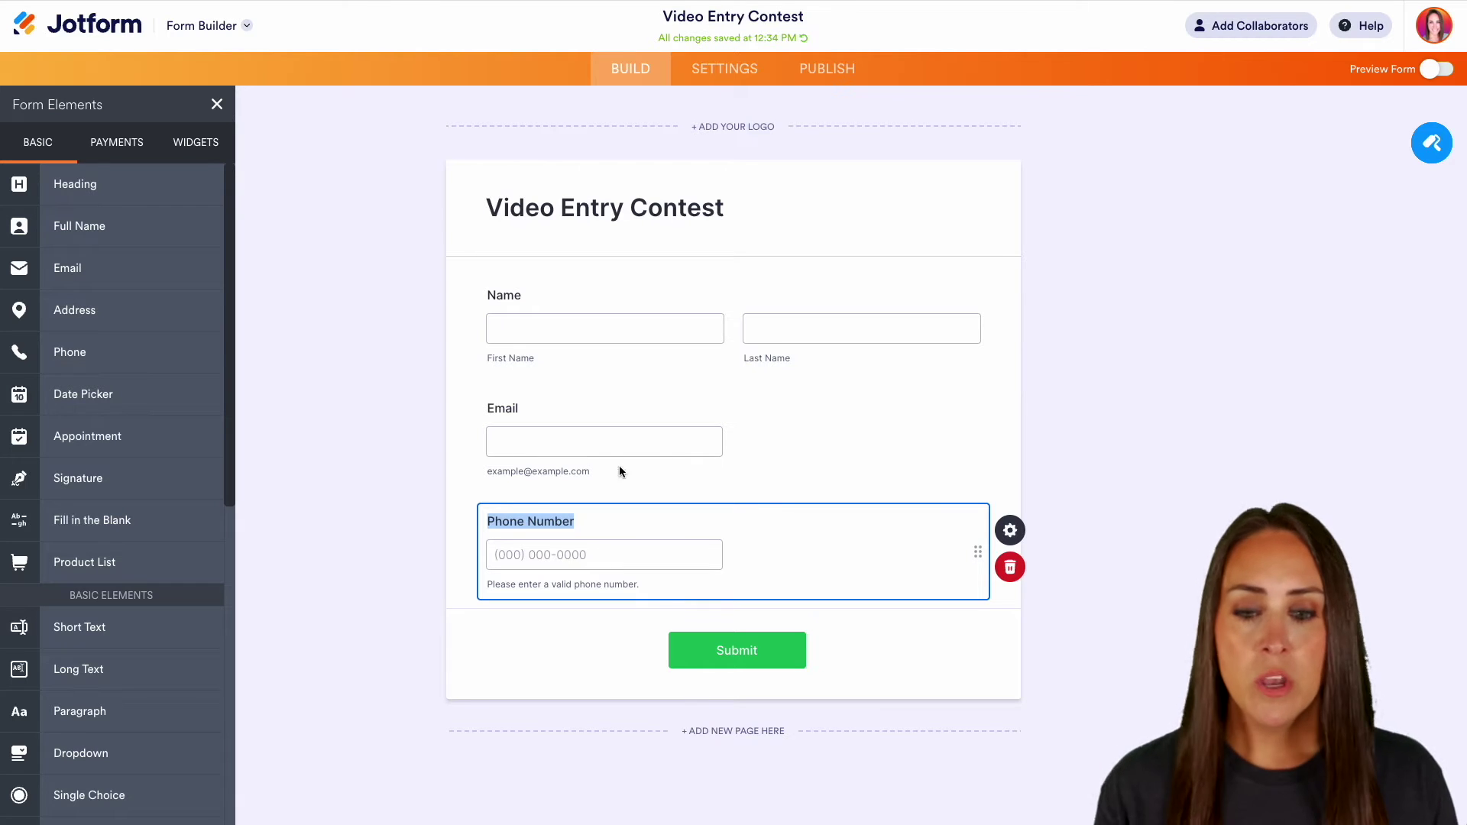
# Mark the Phone Number, Name and Email fields as required
pyautogui.click(1011, 532)
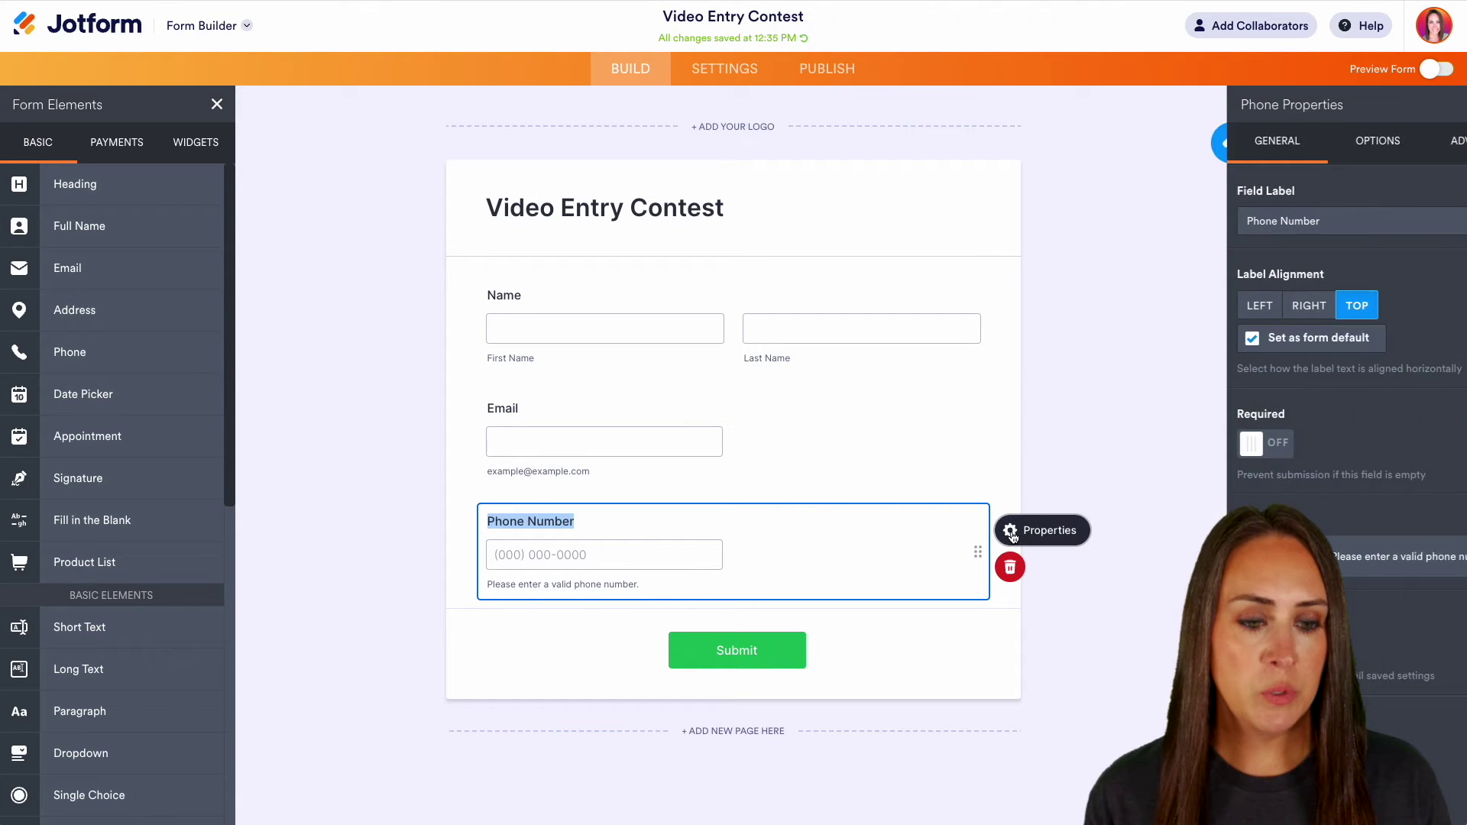
pyautogui.click(1214, 444)
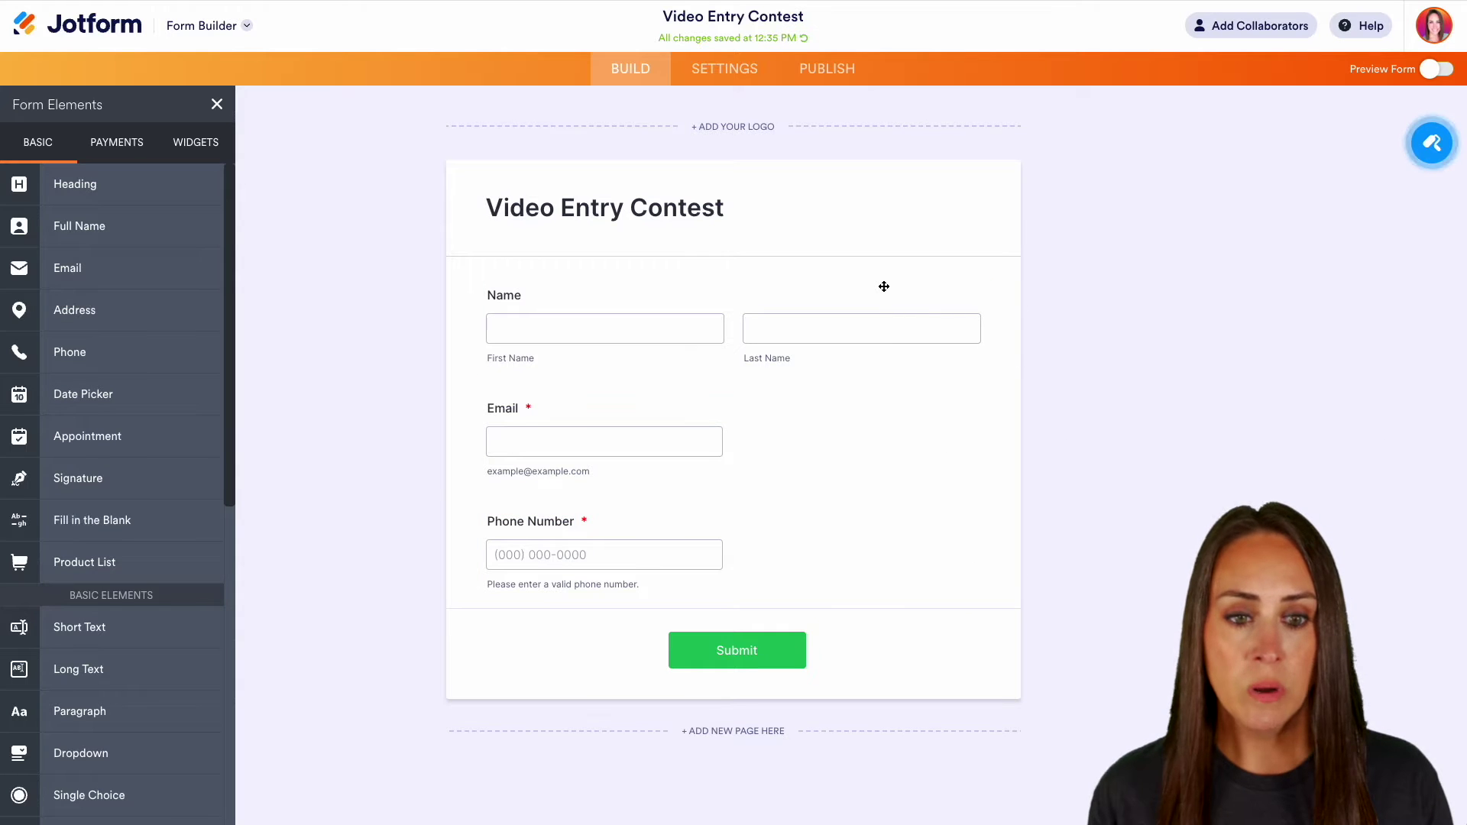
pyautogui.rightClick(886, 289)
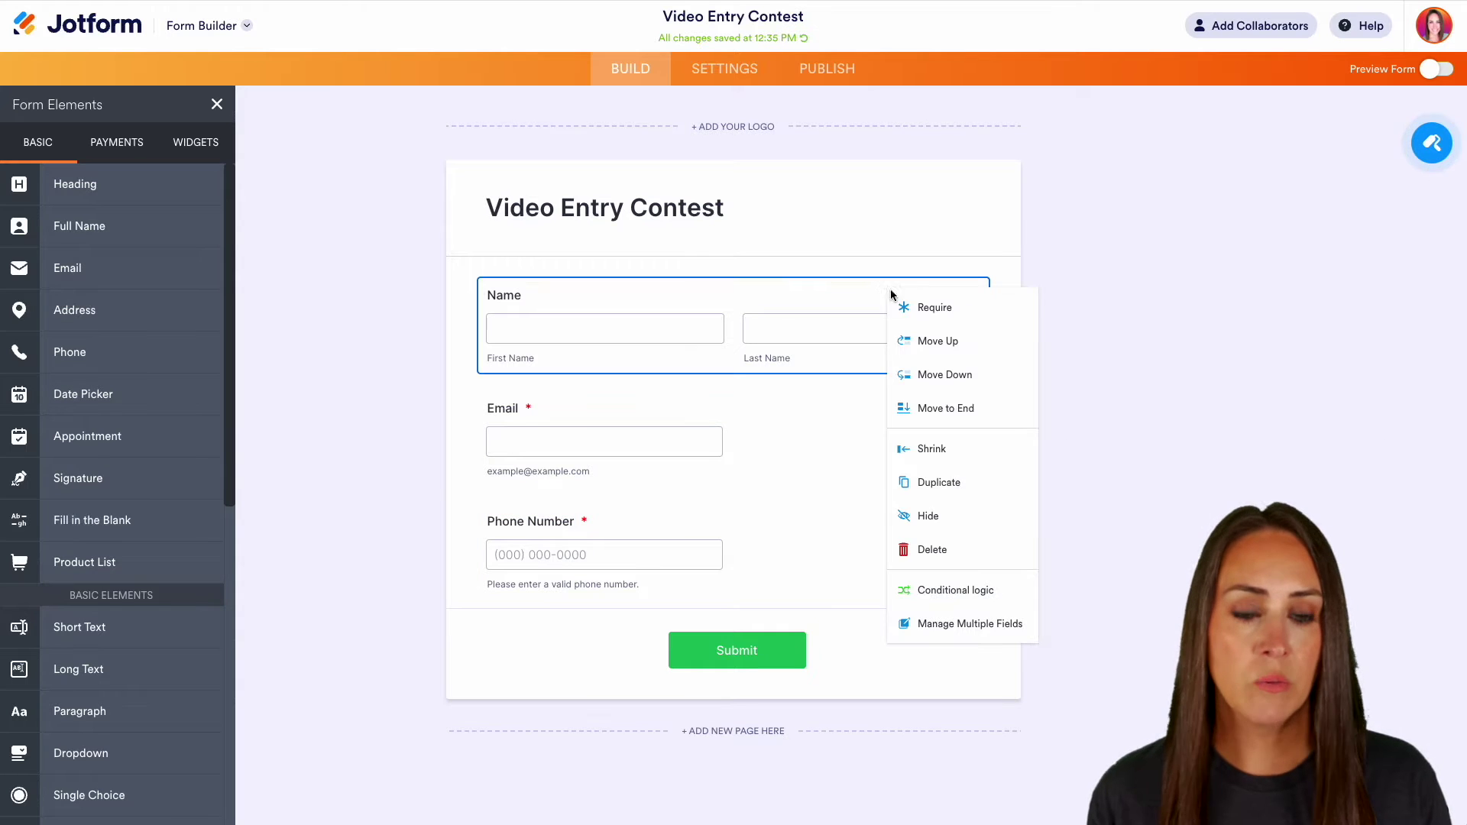
pyautogui.click(954, 624)
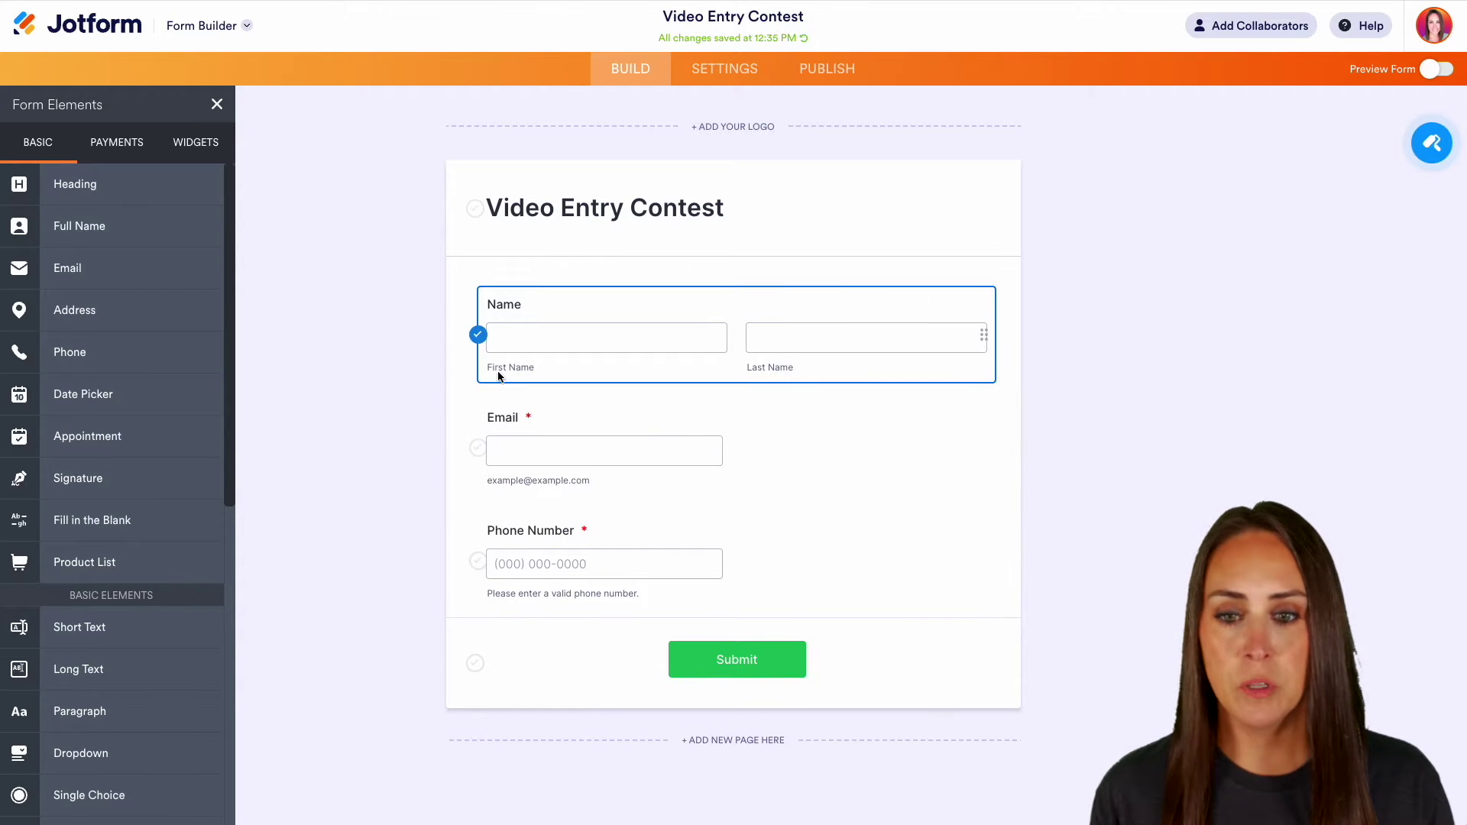
pyautogui.click(479, 450)
pyautogui.click(1084, 77)
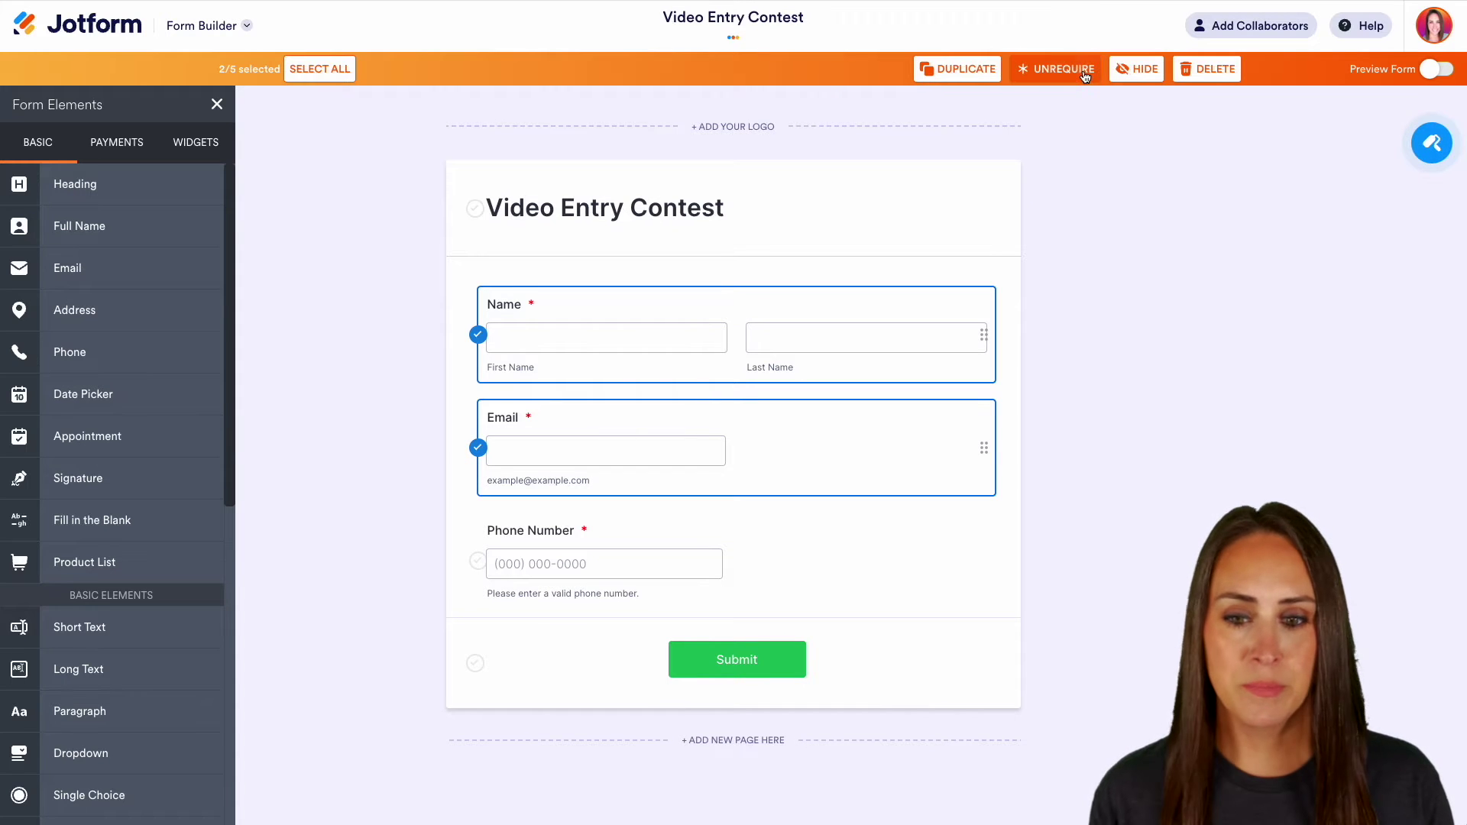
pyautogui.click(1143, 252)
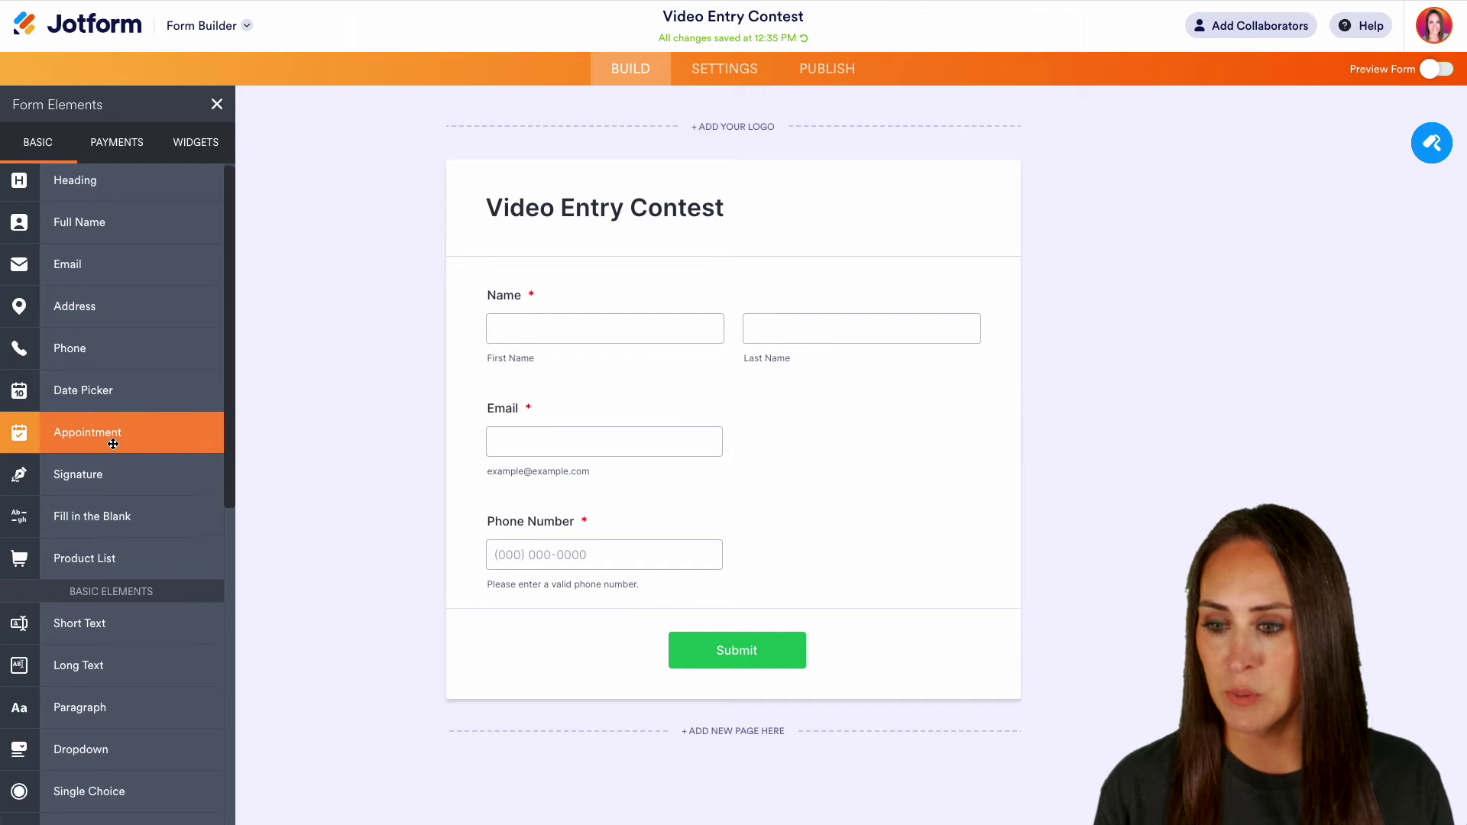
# Add a required File Upload field to the form
pyautogui.scroll(-2, 113, 436)
pyautogui.scroll(-5, 113, 444)
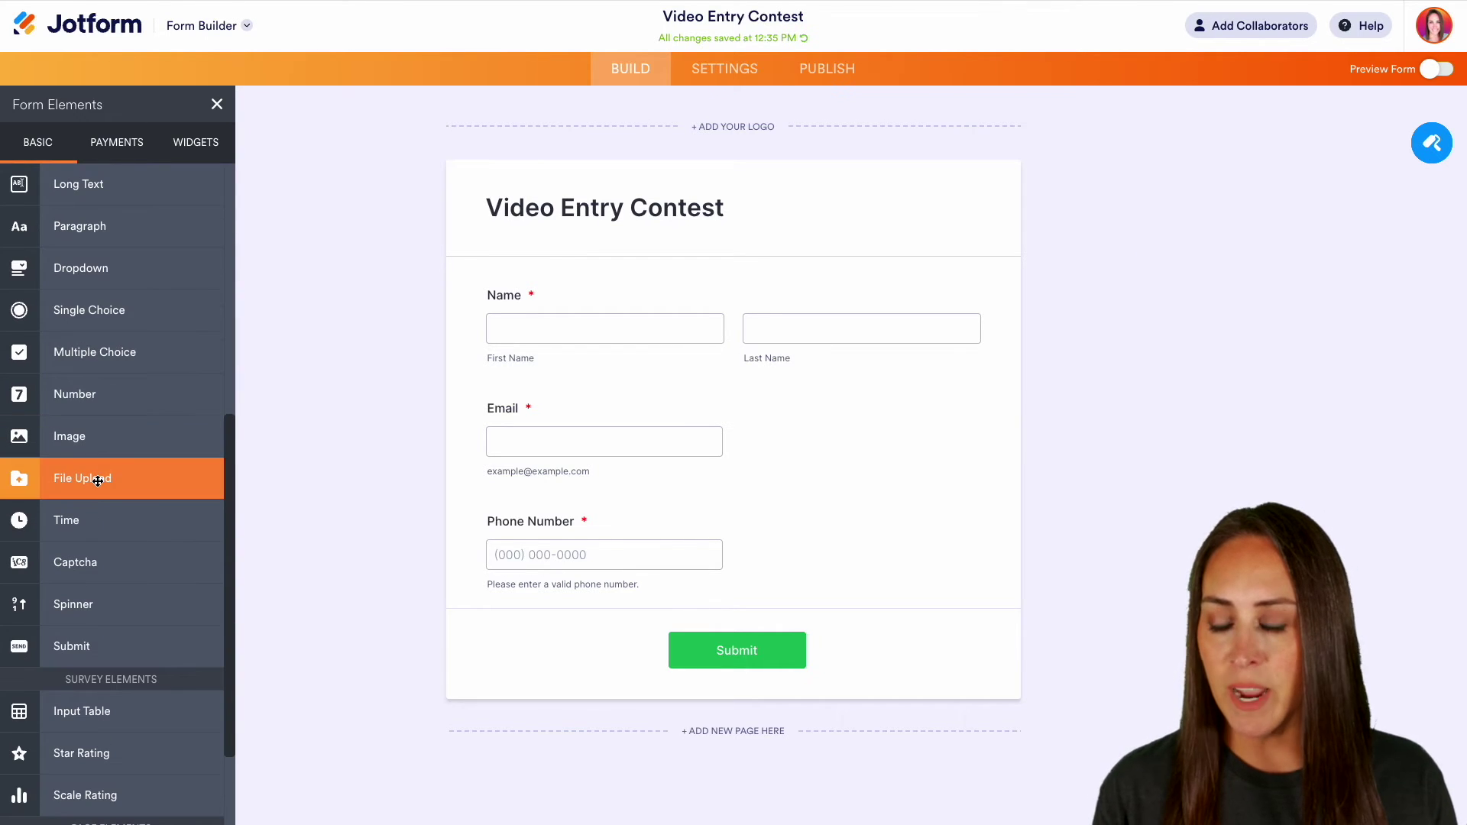
pyautogui.click(97, 480)
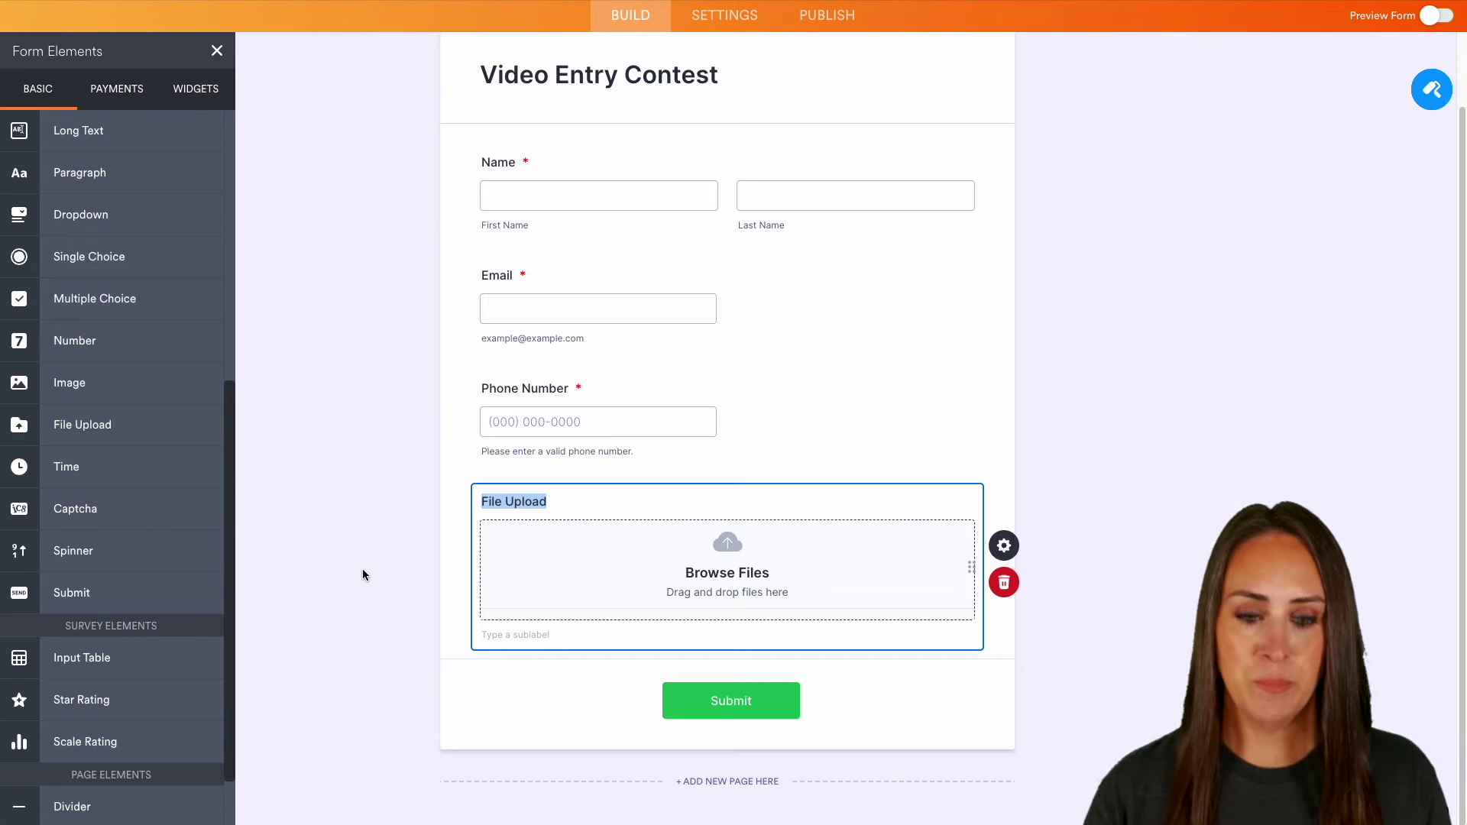
pyautogui.click(1005, 547)
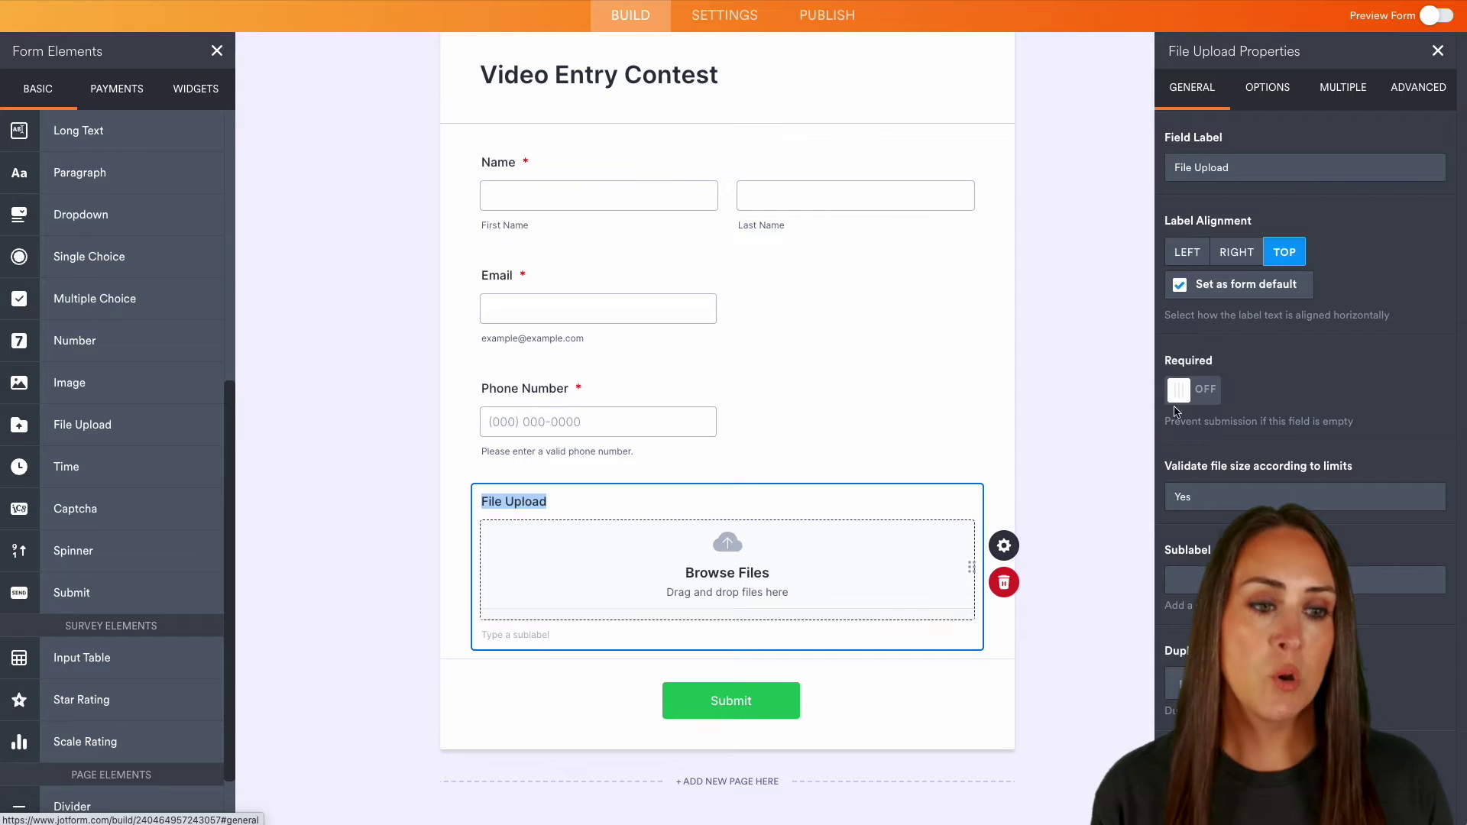
pyautogui.click(1189, 392)
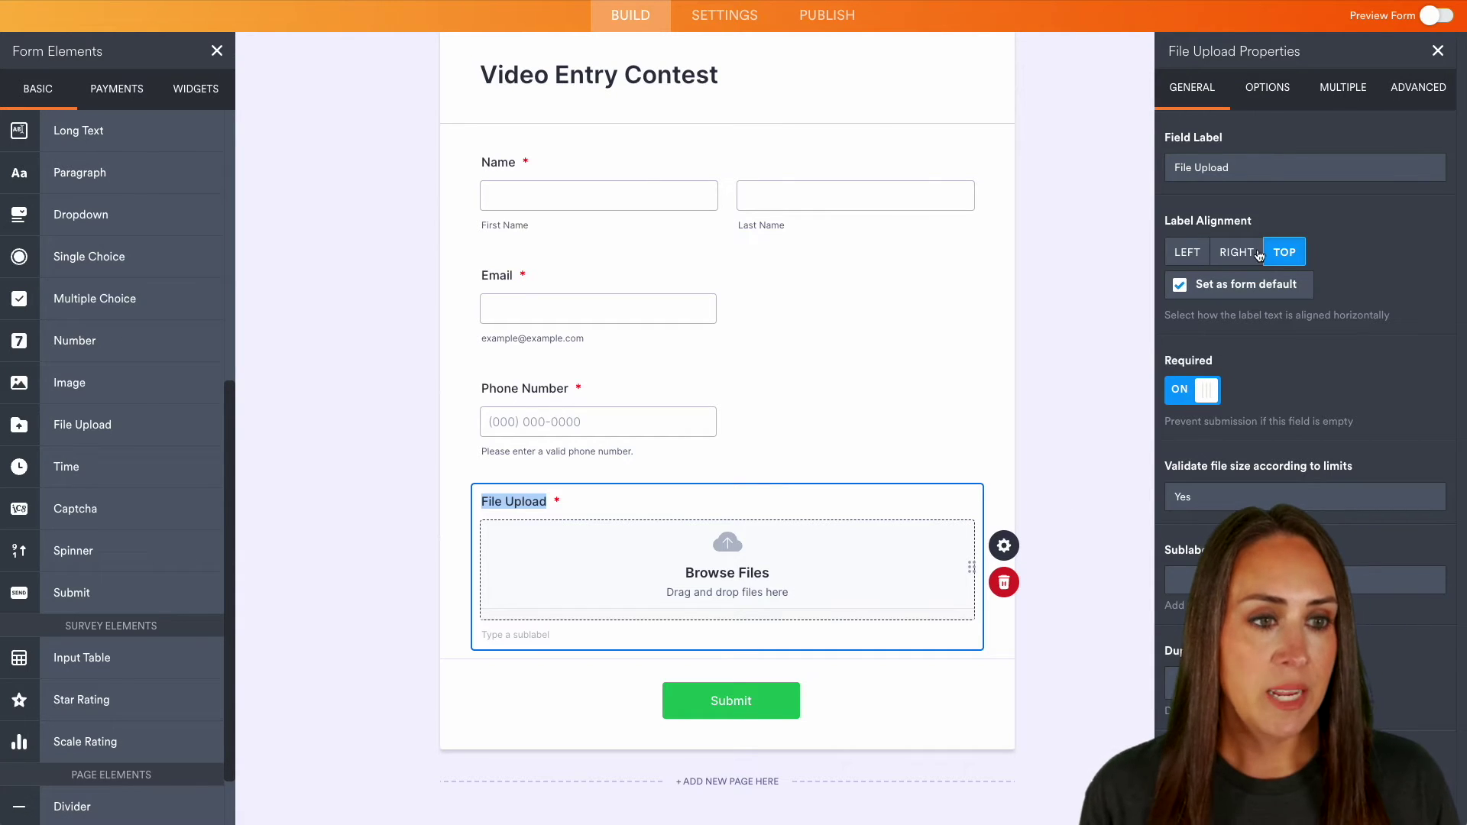
# Limit accepted file types to mp3, wma, mpg, flv, avi, jpg, jpeg, png and gif
pyautogui.click(1267, 89)
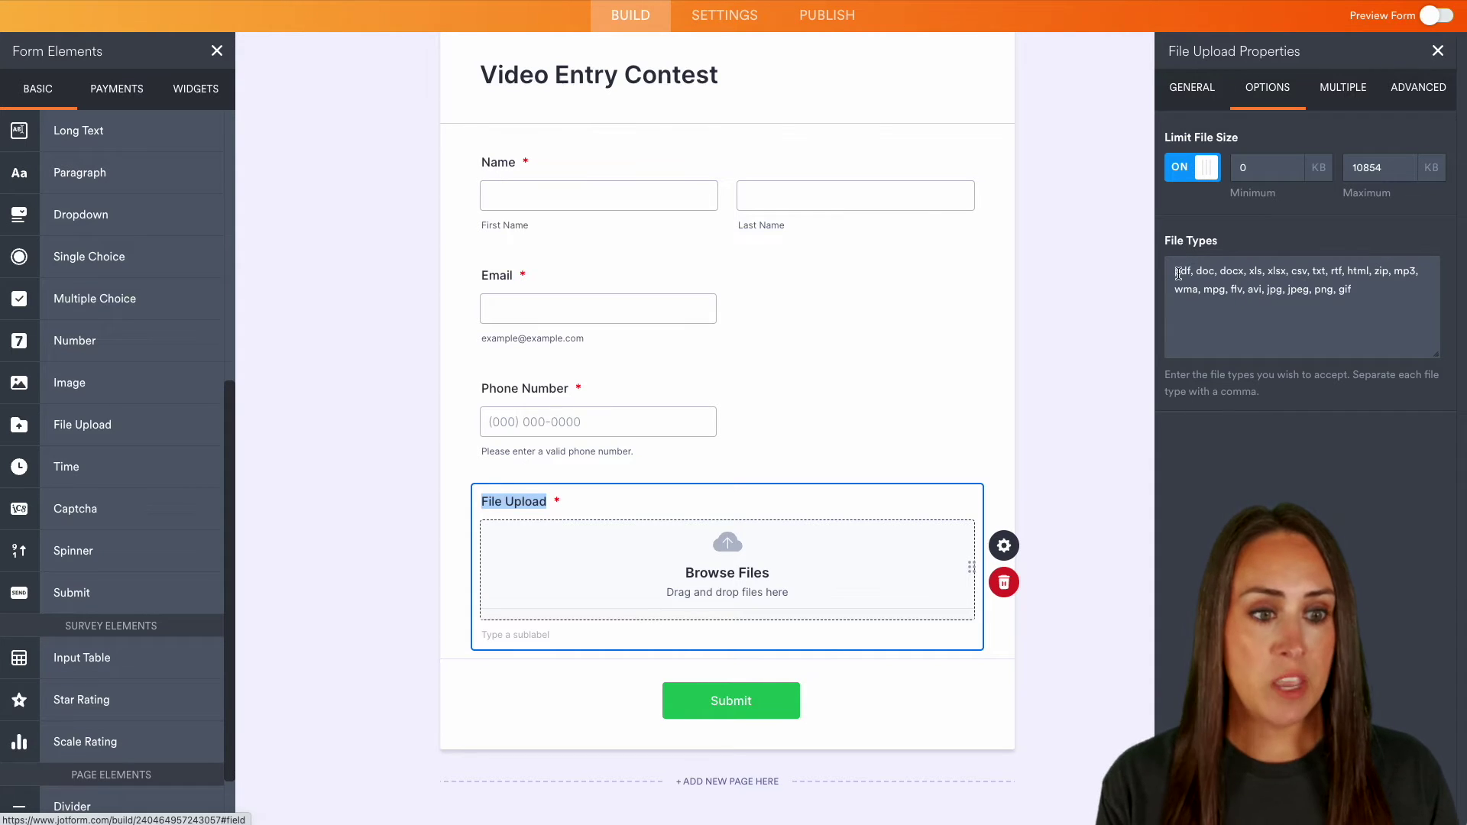
pyautogui.moveTo(1174, 271); pyautogui.dragTo(1394, 269)
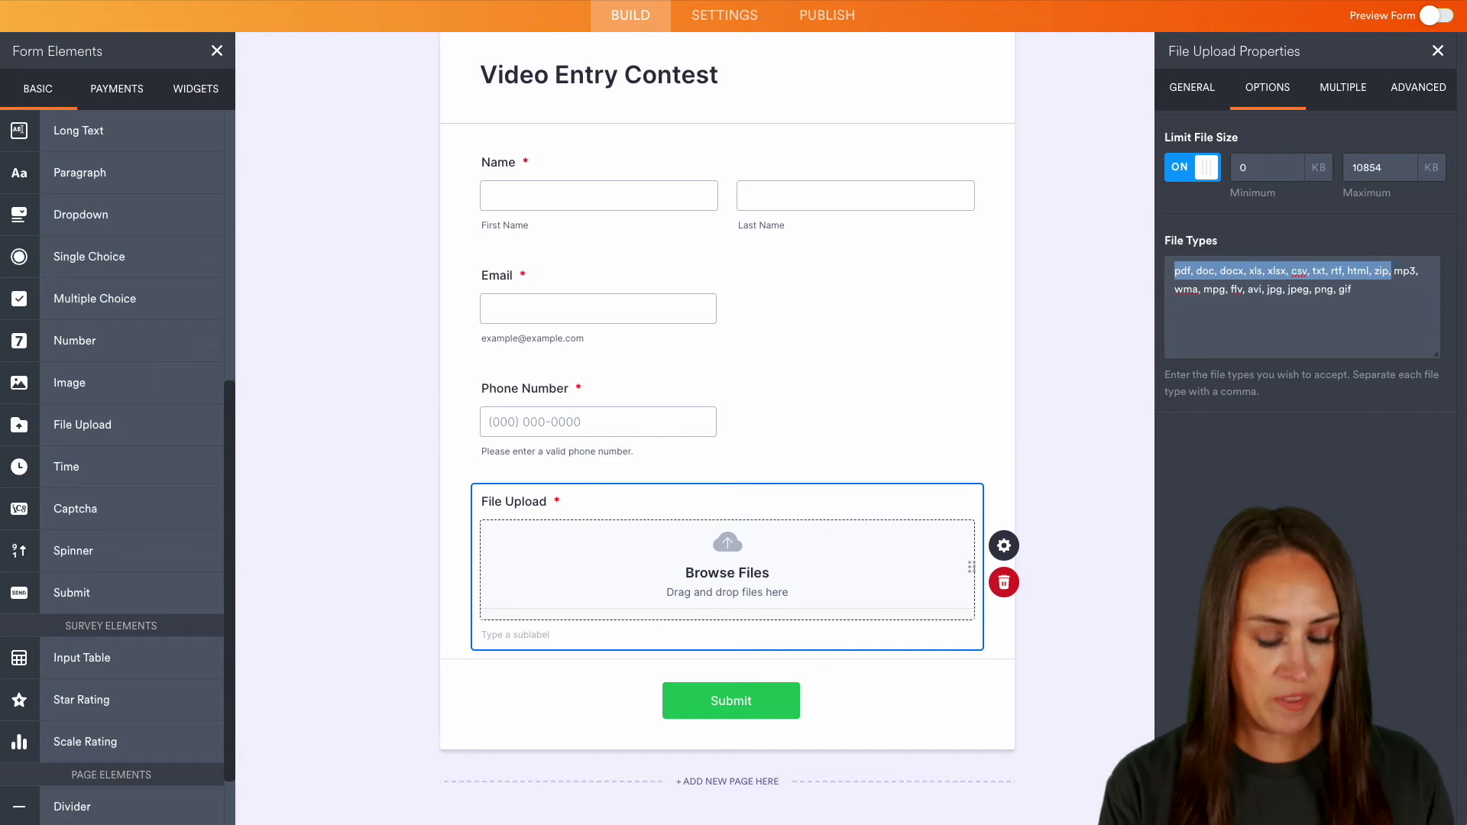
pyautogui.press('BackSpace')
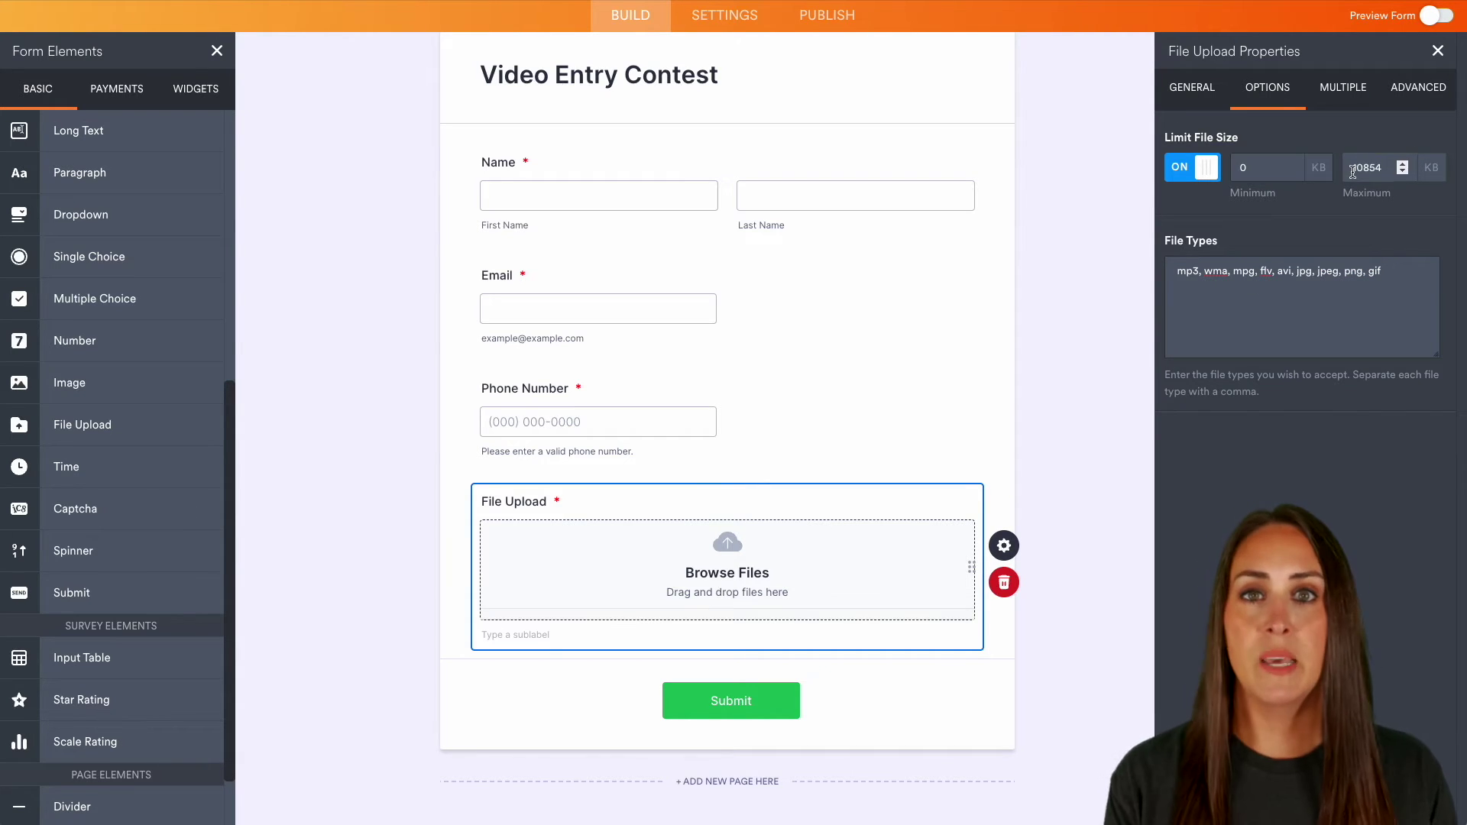
pyautogui.click(1342, 97)
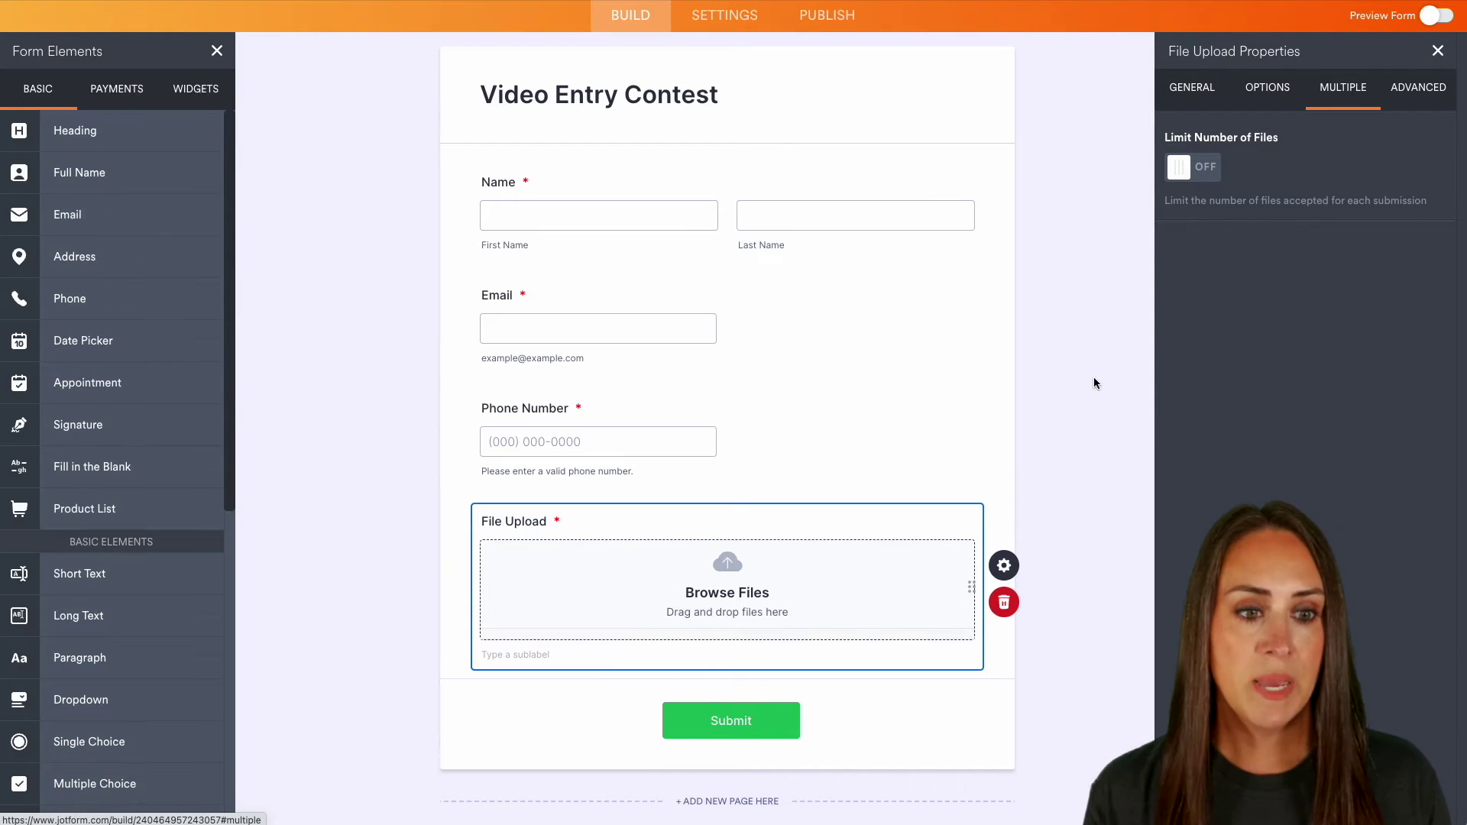
# Open the Google Drive integration from the form's Settings > Integrations
pyautogui.click(1093, 377)
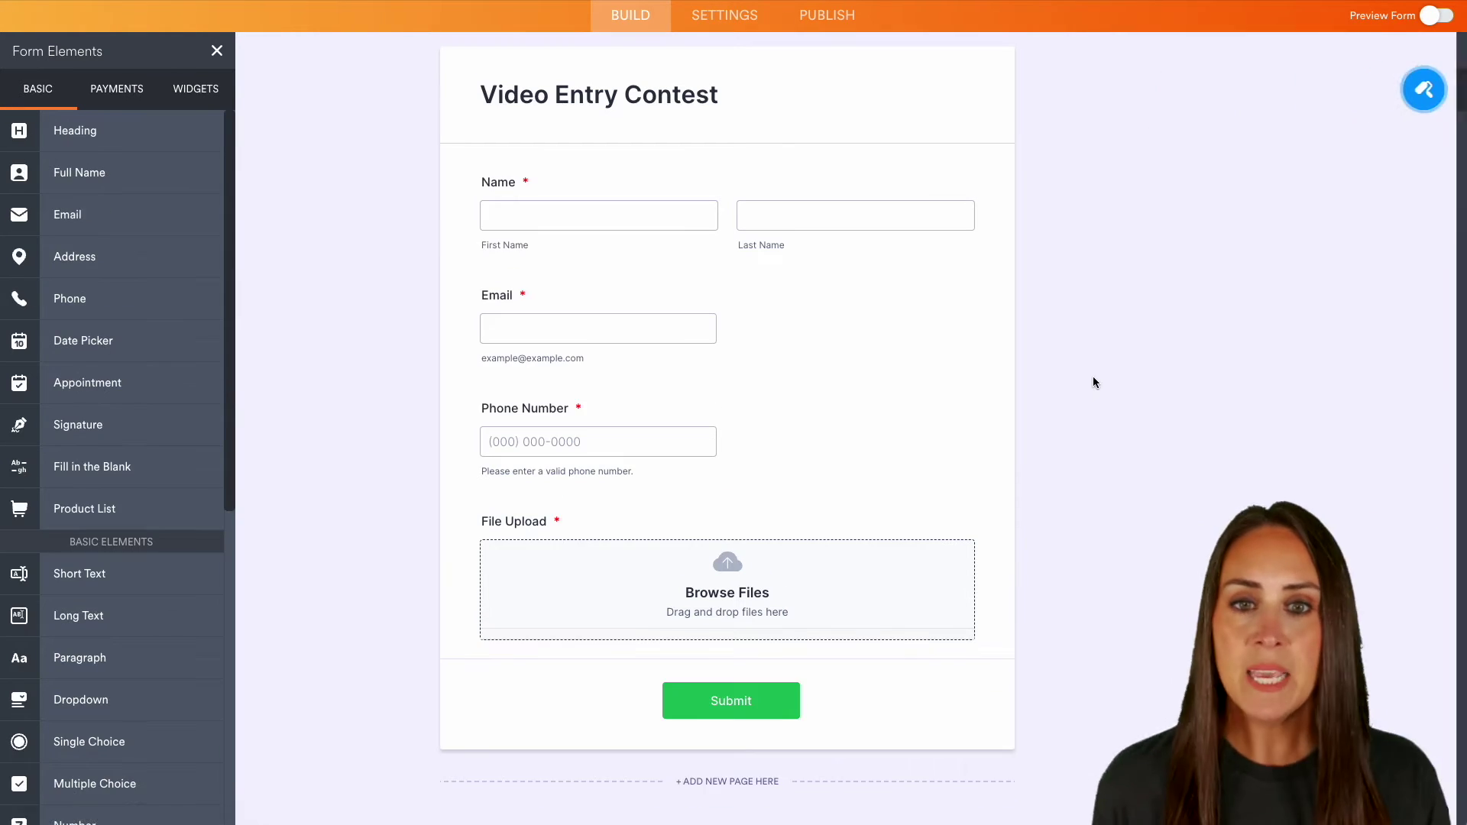
pyautogui.click(725, 16)
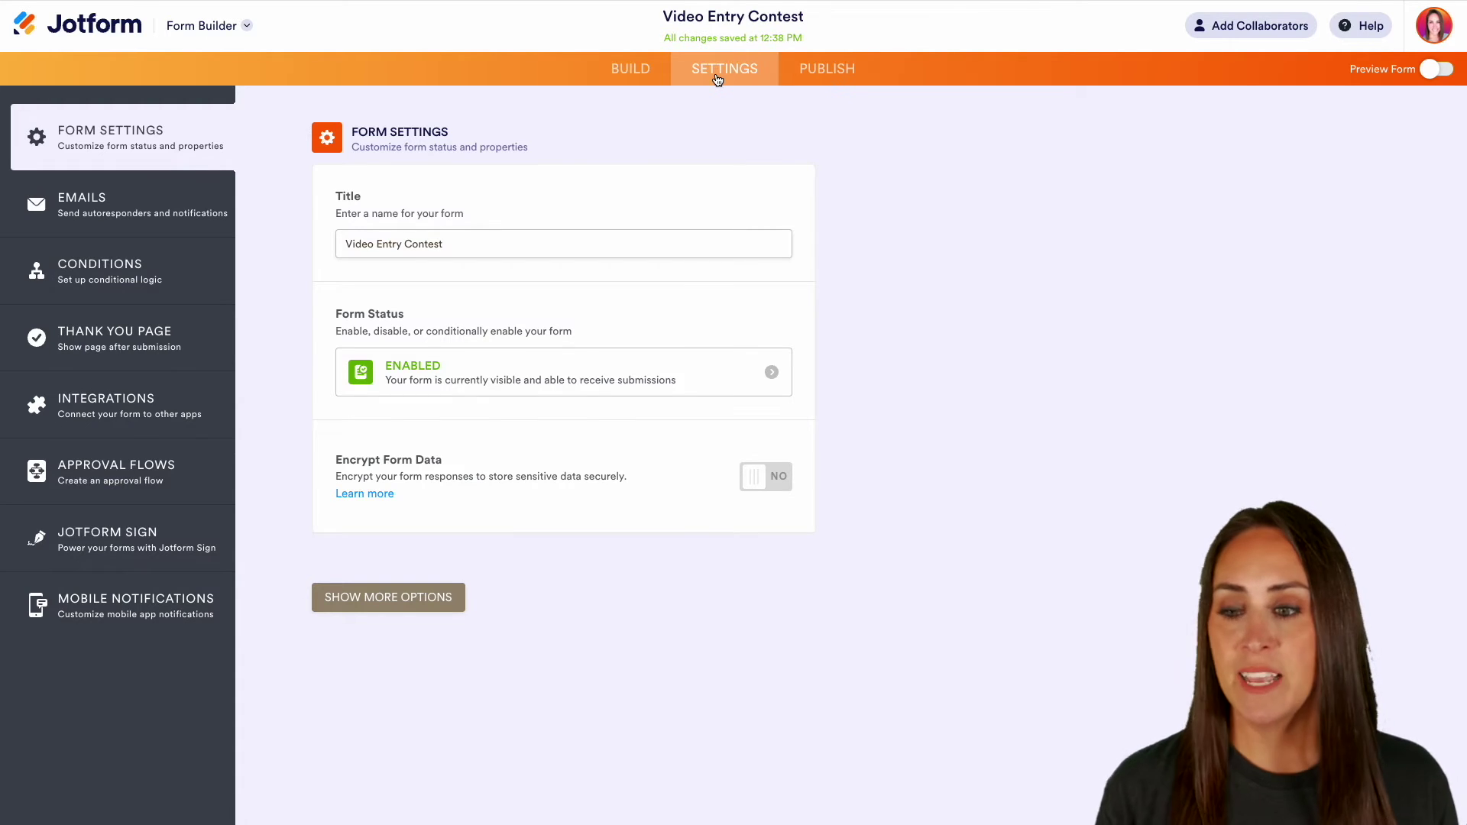
pyautogui.click(118, 426)
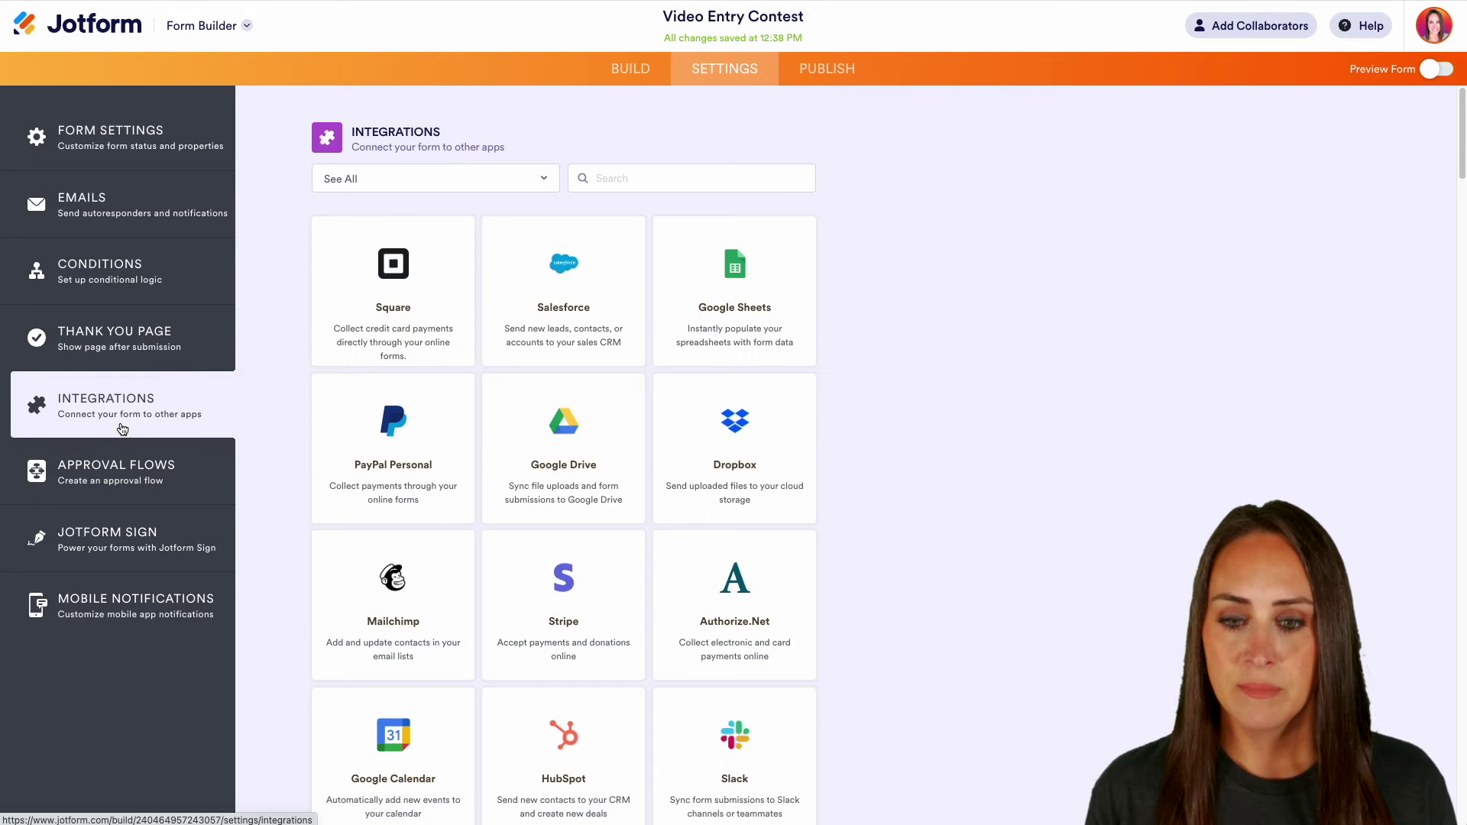
pyautogui.click(596, 464)
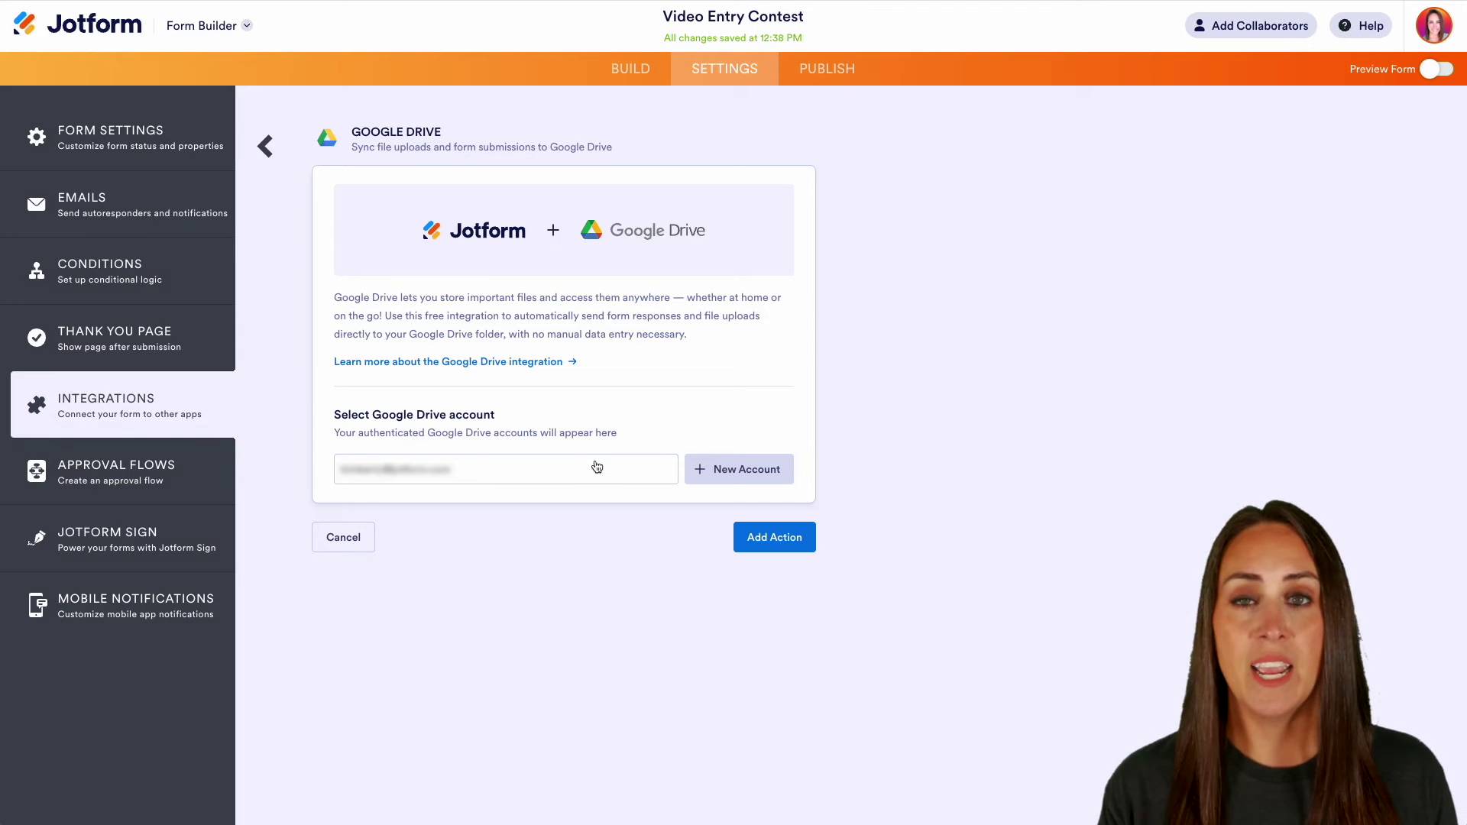
# Add a Drive action creating a subfolder per submission named 'Submission Date - Name'
pyautogui.click(784, 539)
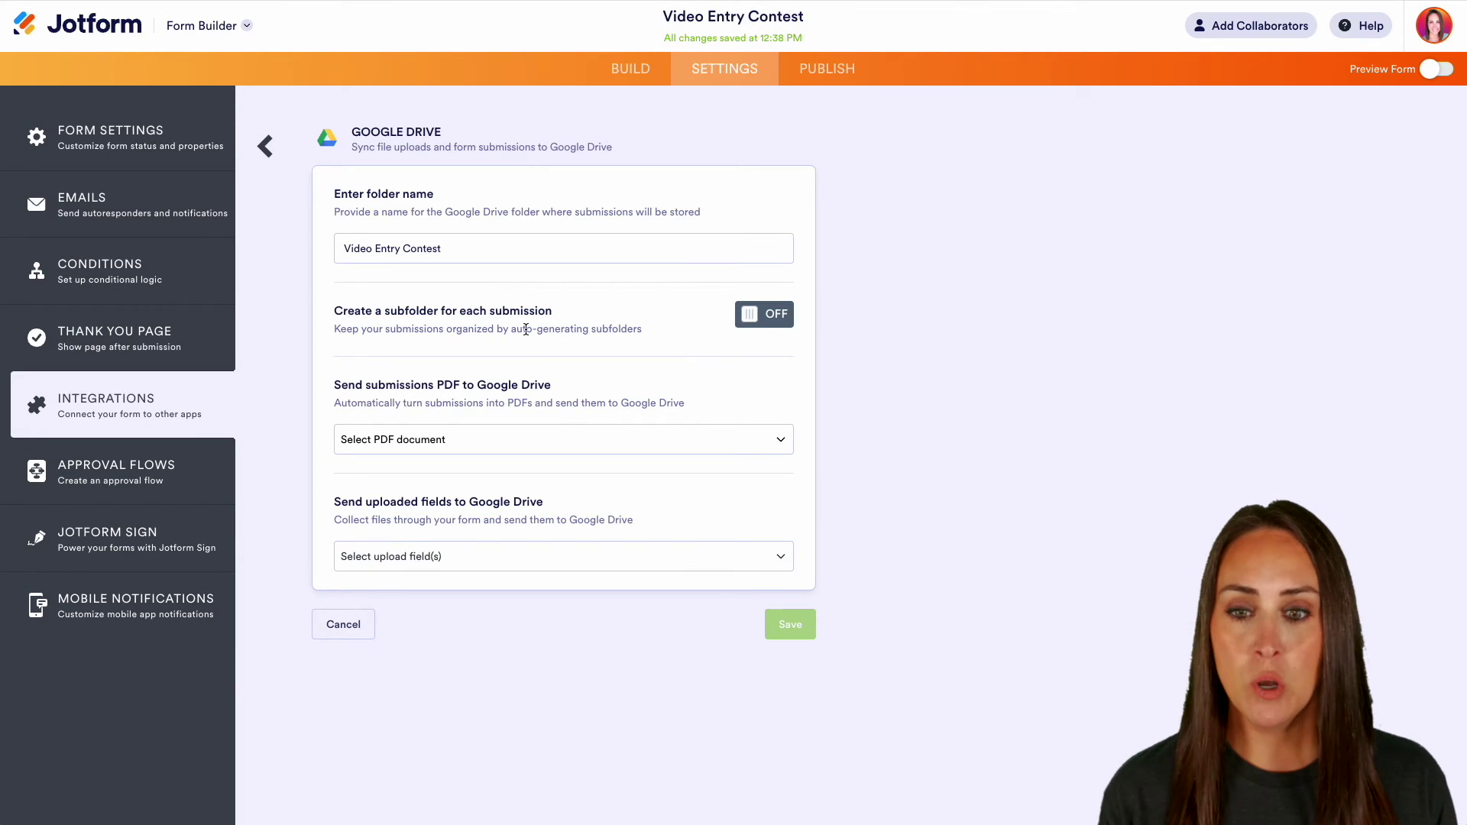
pyautogui.click(760, 324)
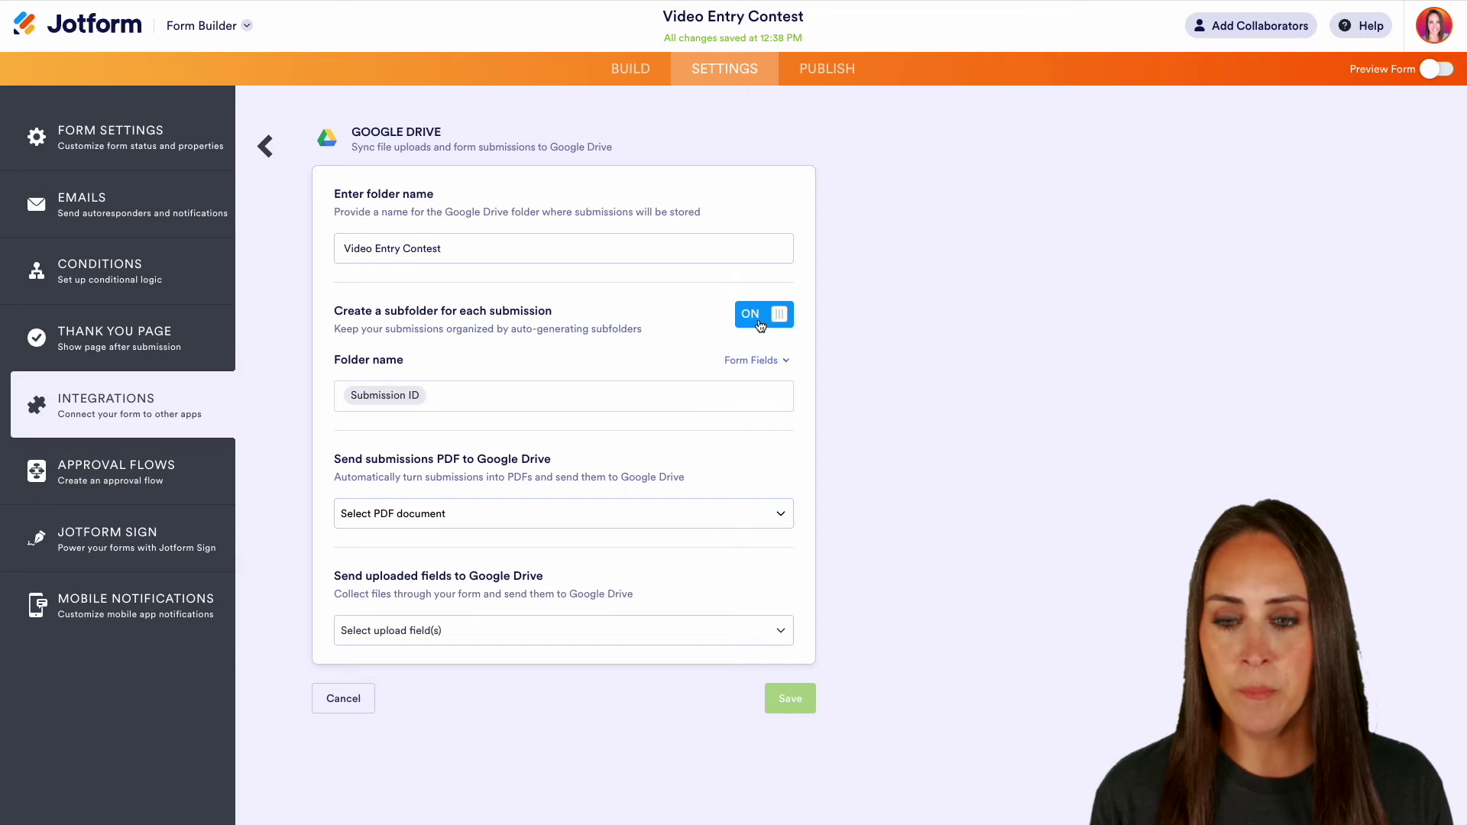
pyautogui.click(502, 399)
pyautogui.press('BackSpace')
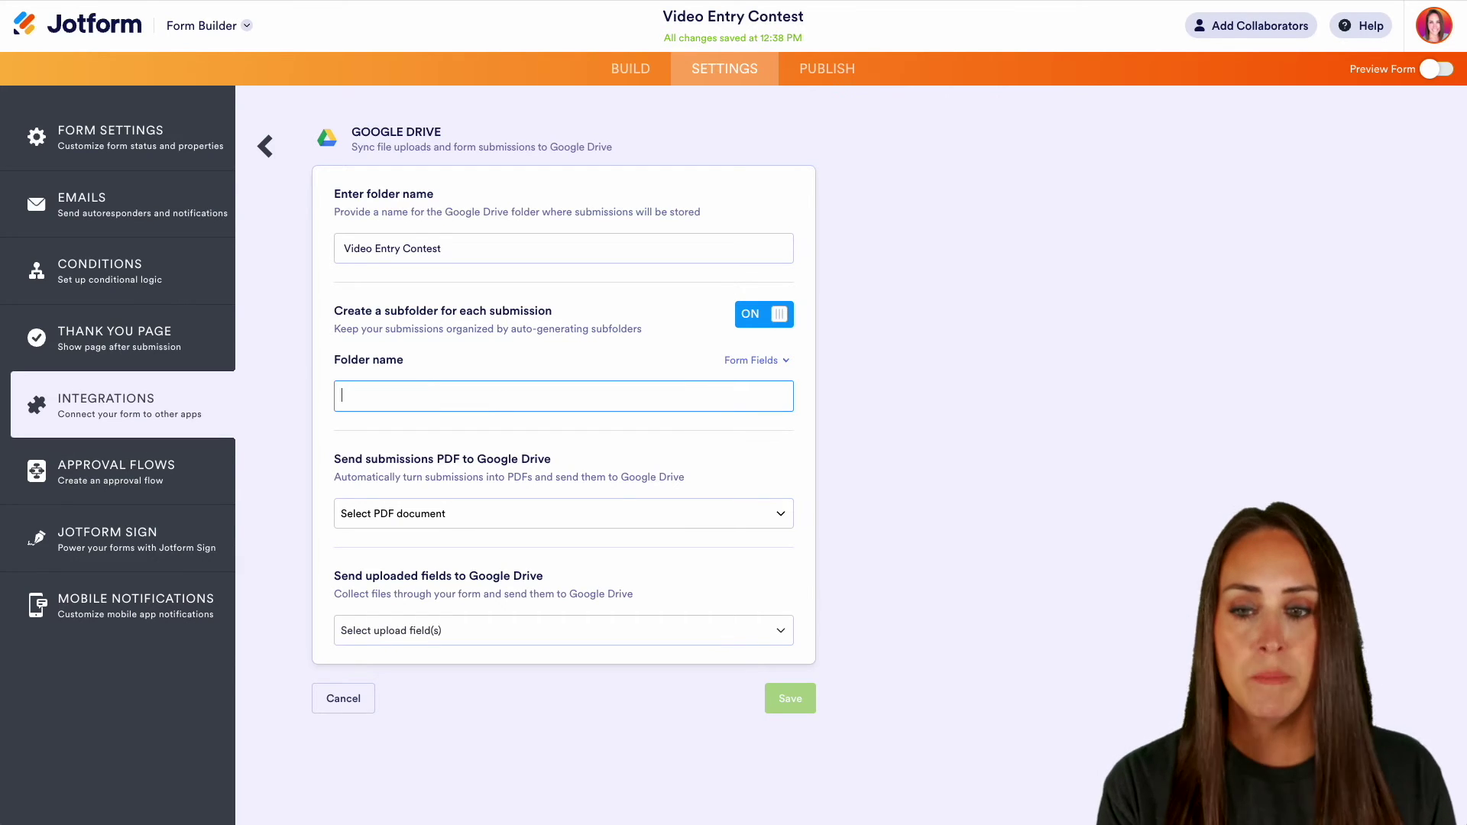
pyautogui.click(766, 366)
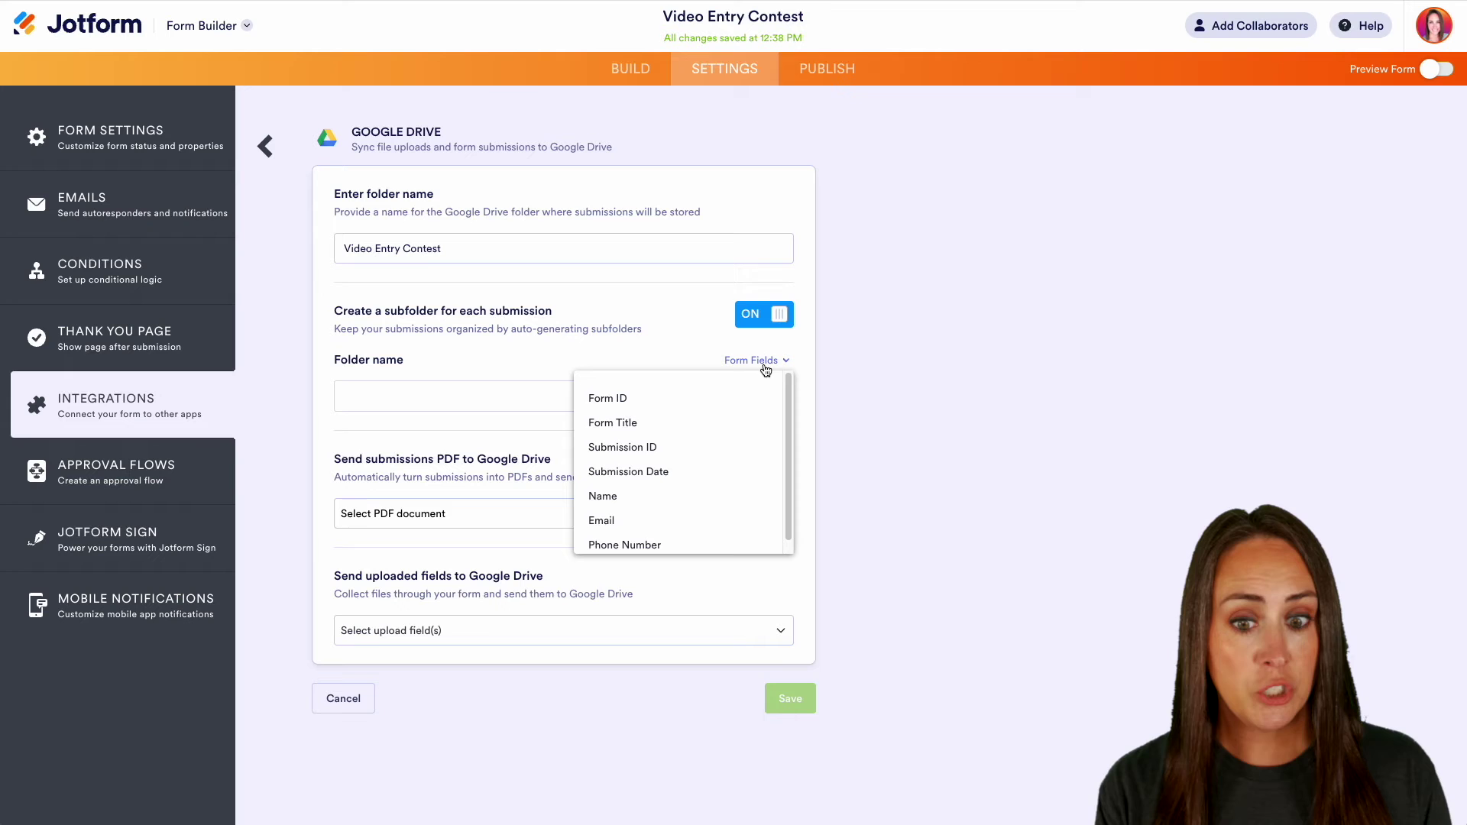
pyautogui.click(663, 471)
pyautogui.write('-')
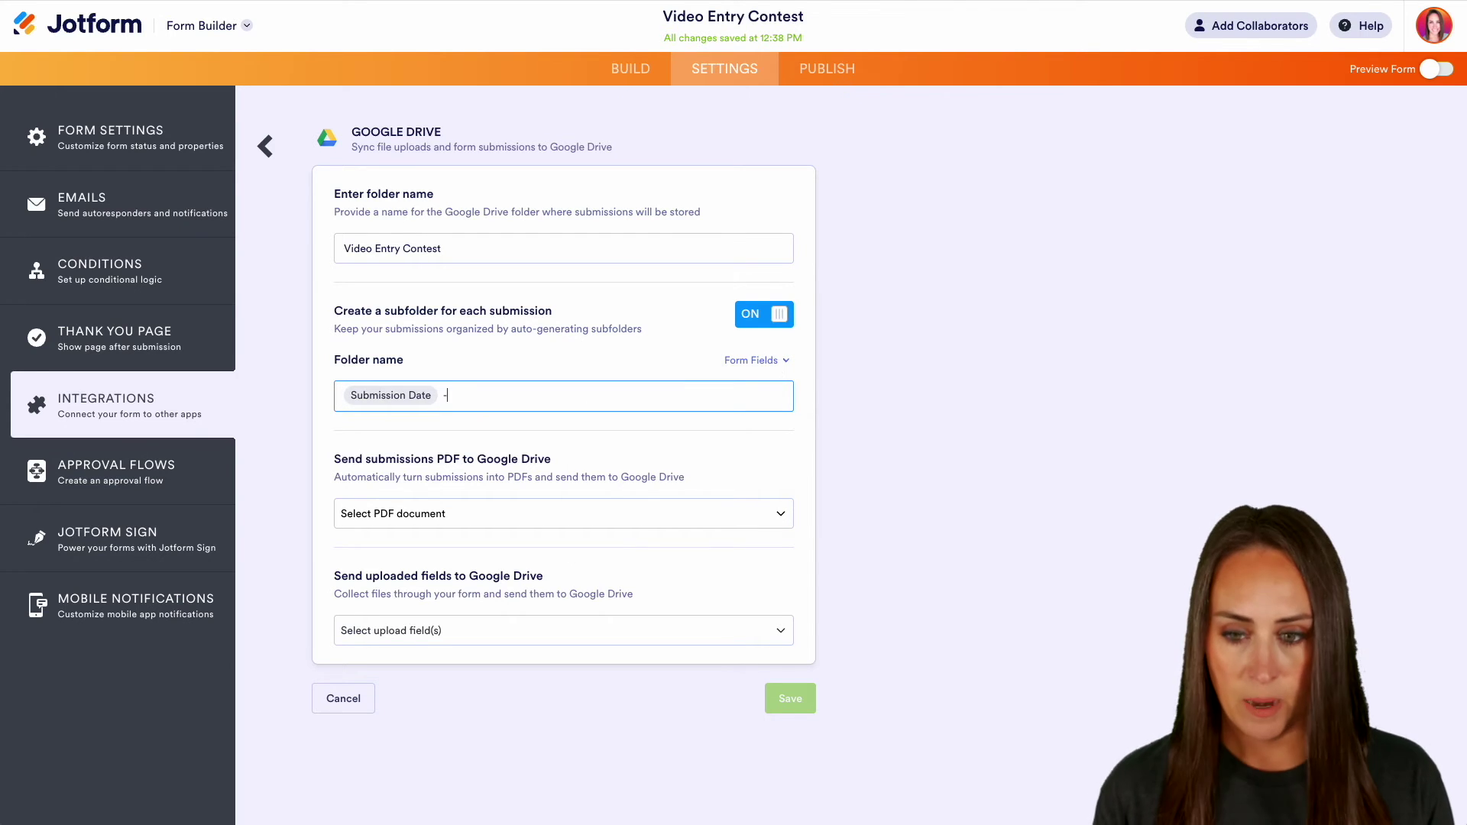
pyautogui.click(791, 361)
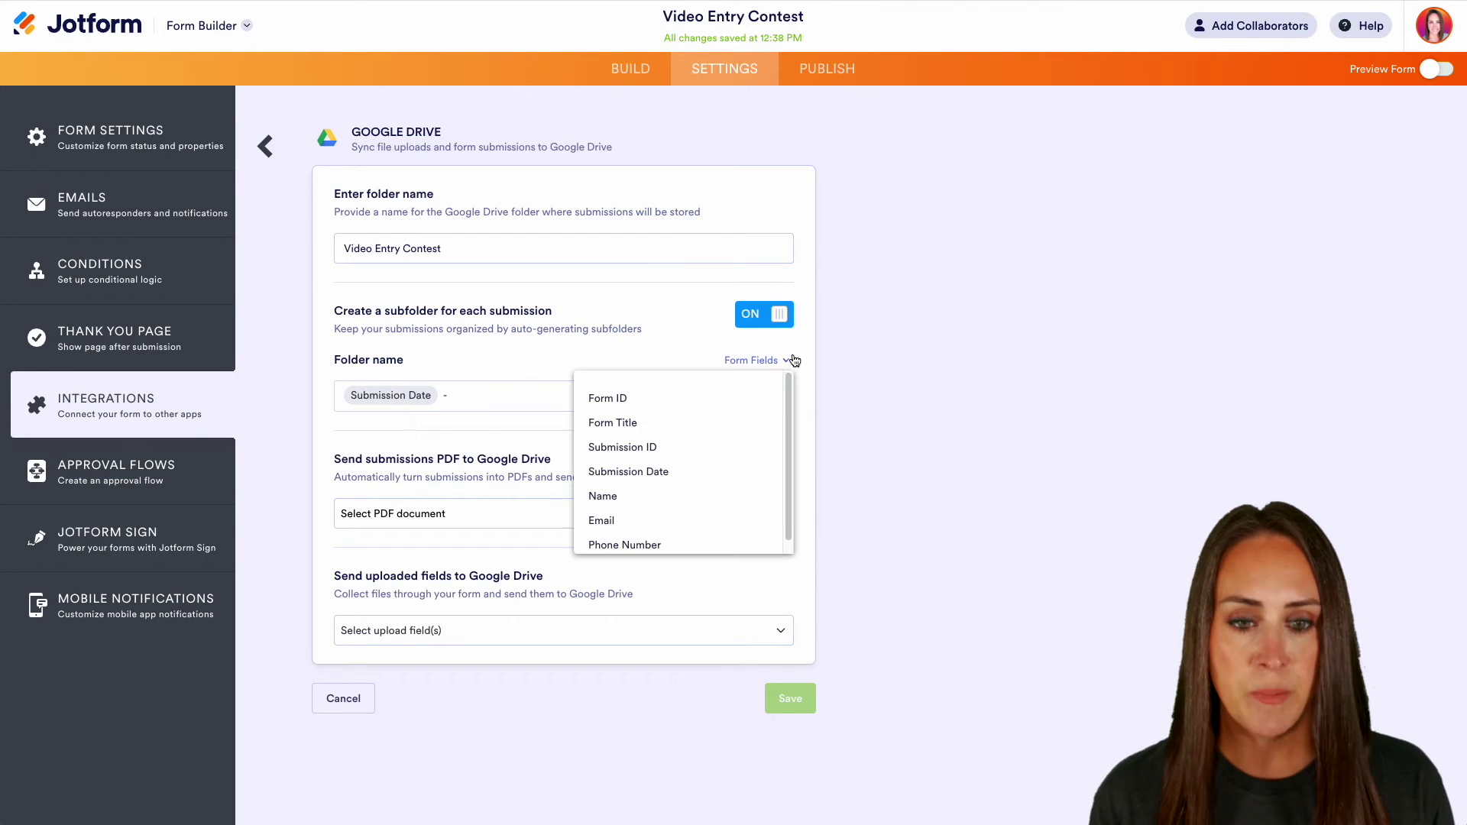
pyautogui.click(633, 497)
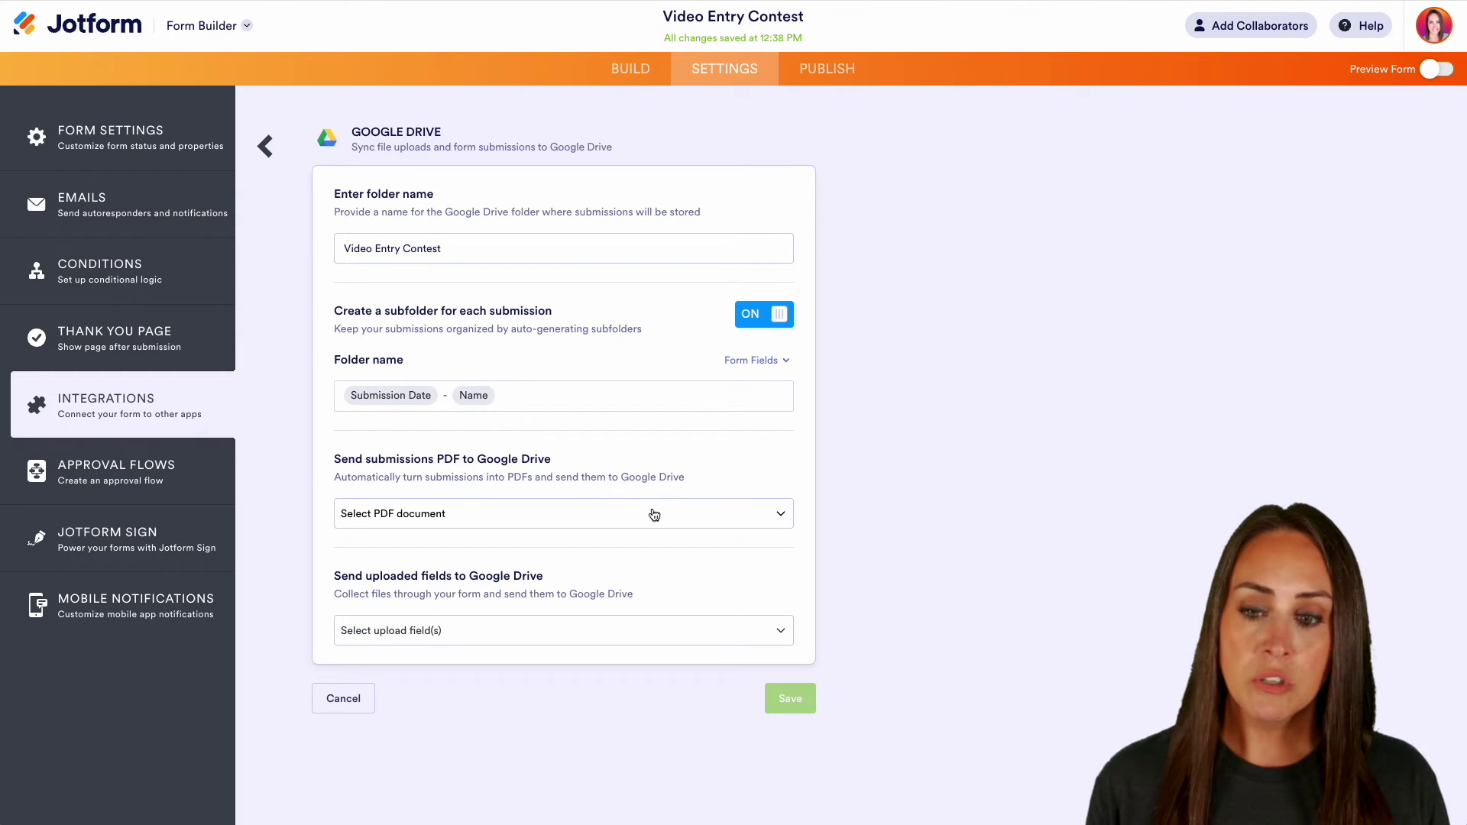
# Send the Default PDF and File Upload files to Drive and save the integration
pyautogui.click(654, 514)
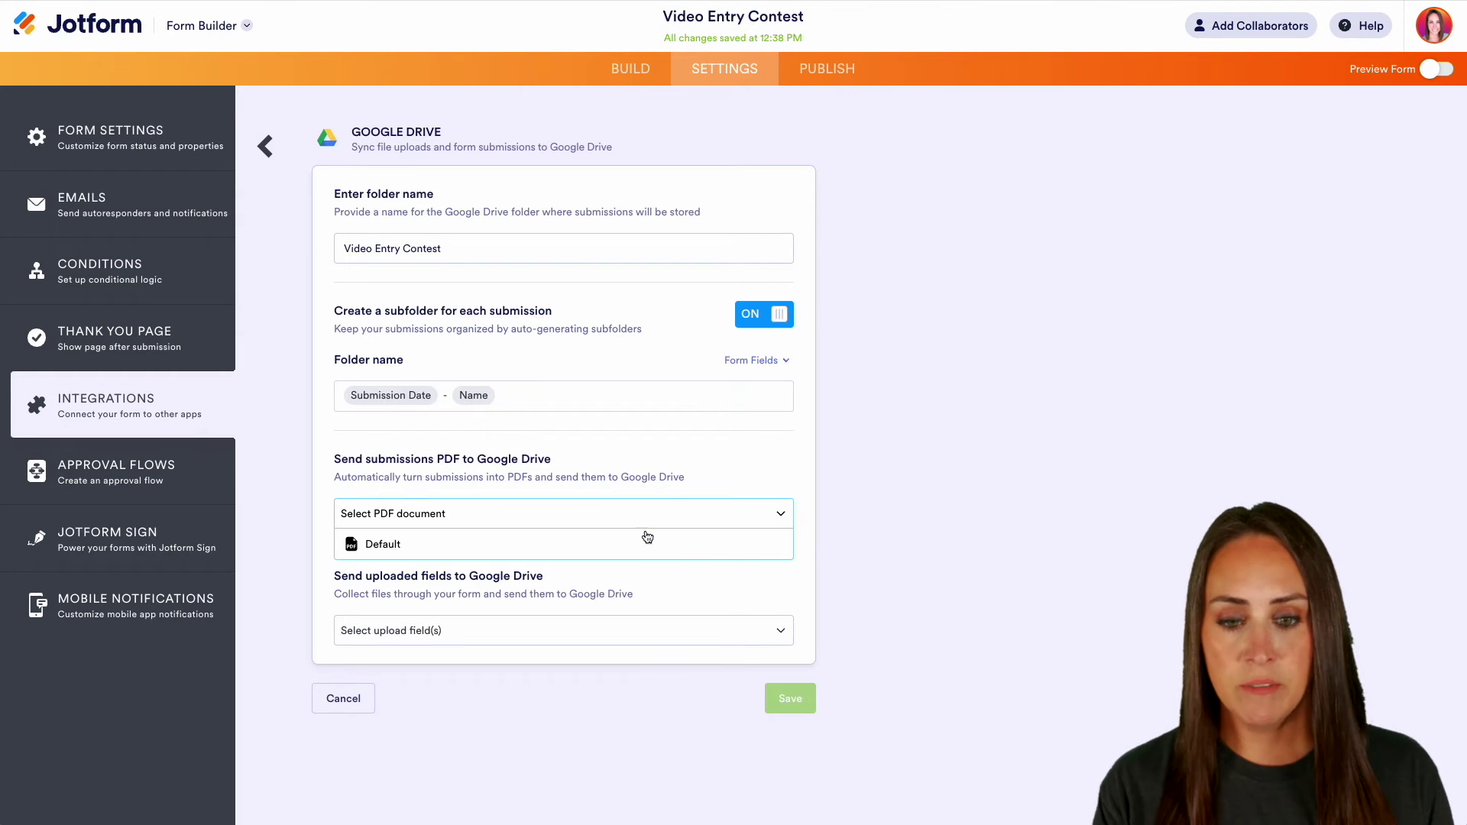
pyautogui.click(642, 545)
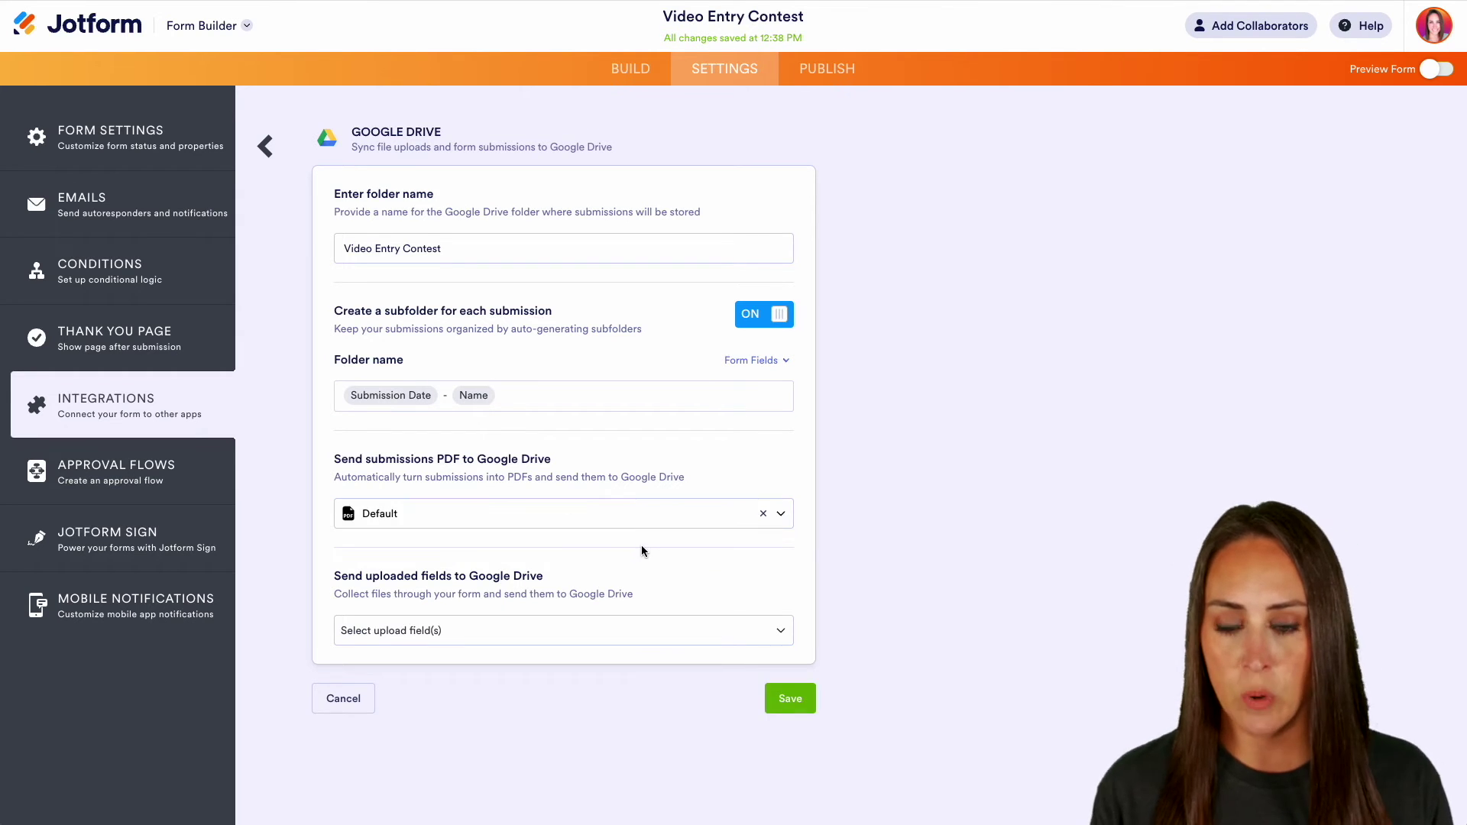
pyautogui.click(639, 630)
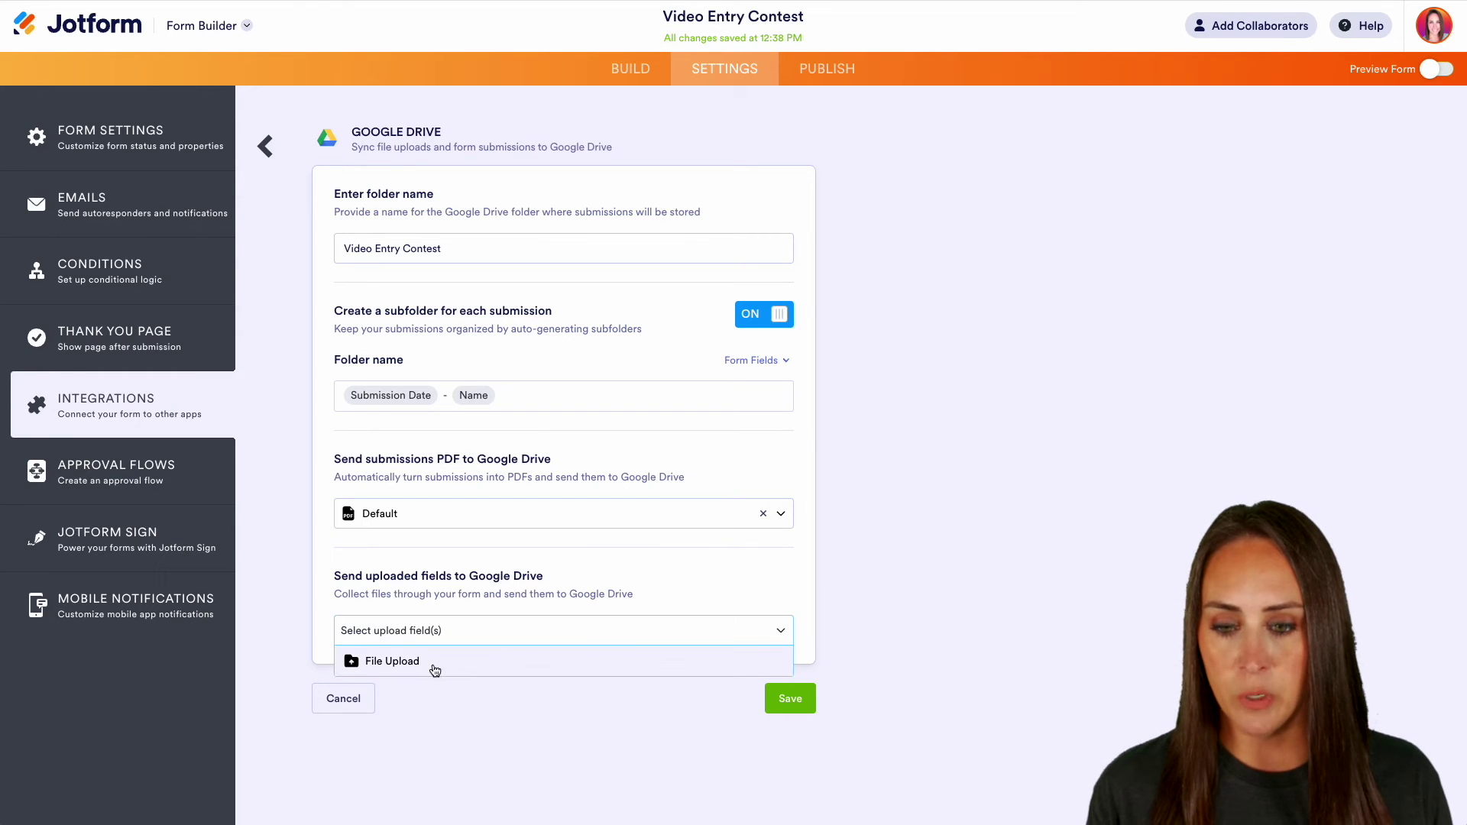
pyautogui.click(406, 664)
pyautogui.click(515, 724)
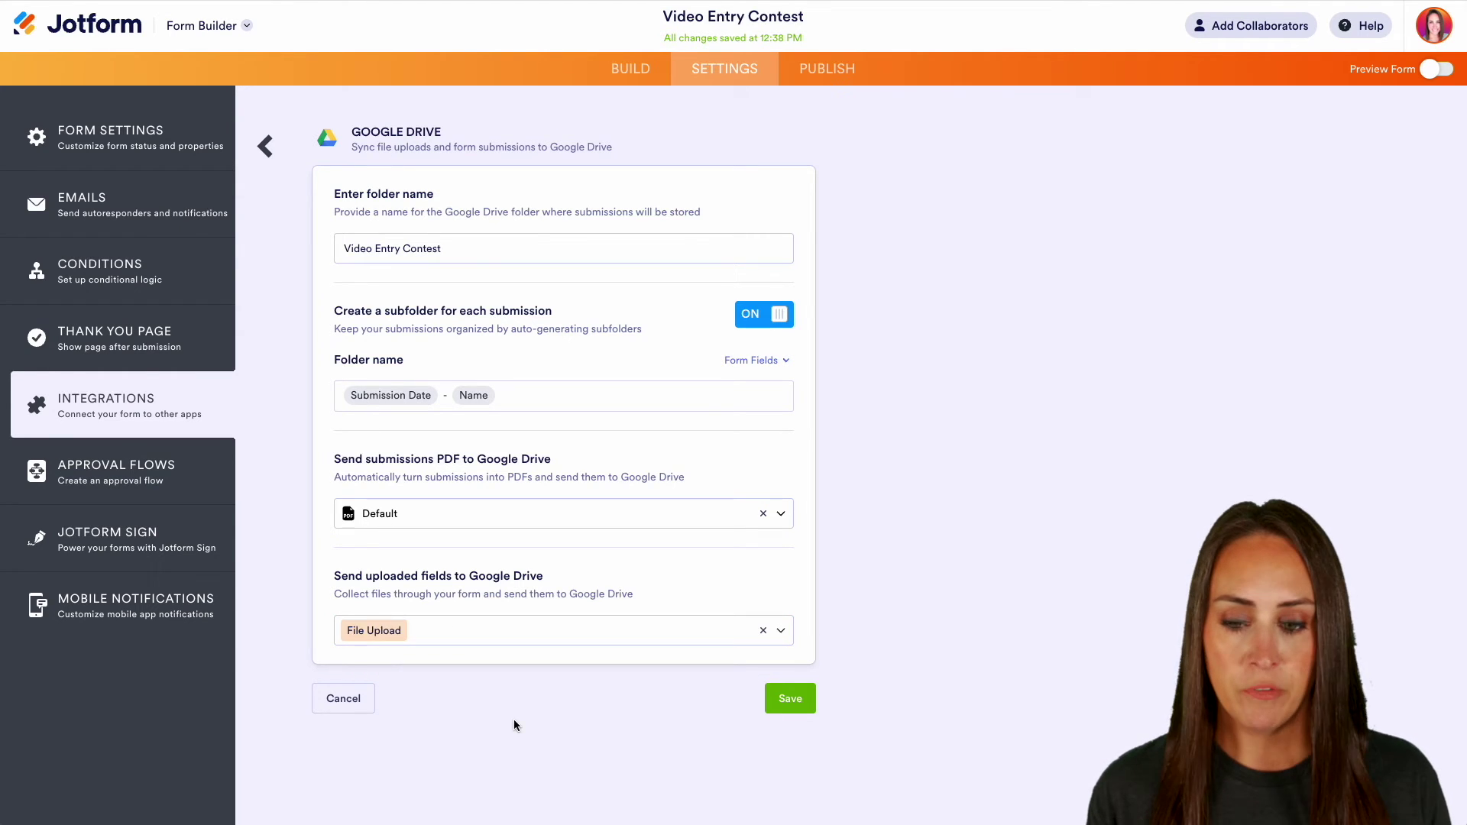
pyautogui.click(793, 701)
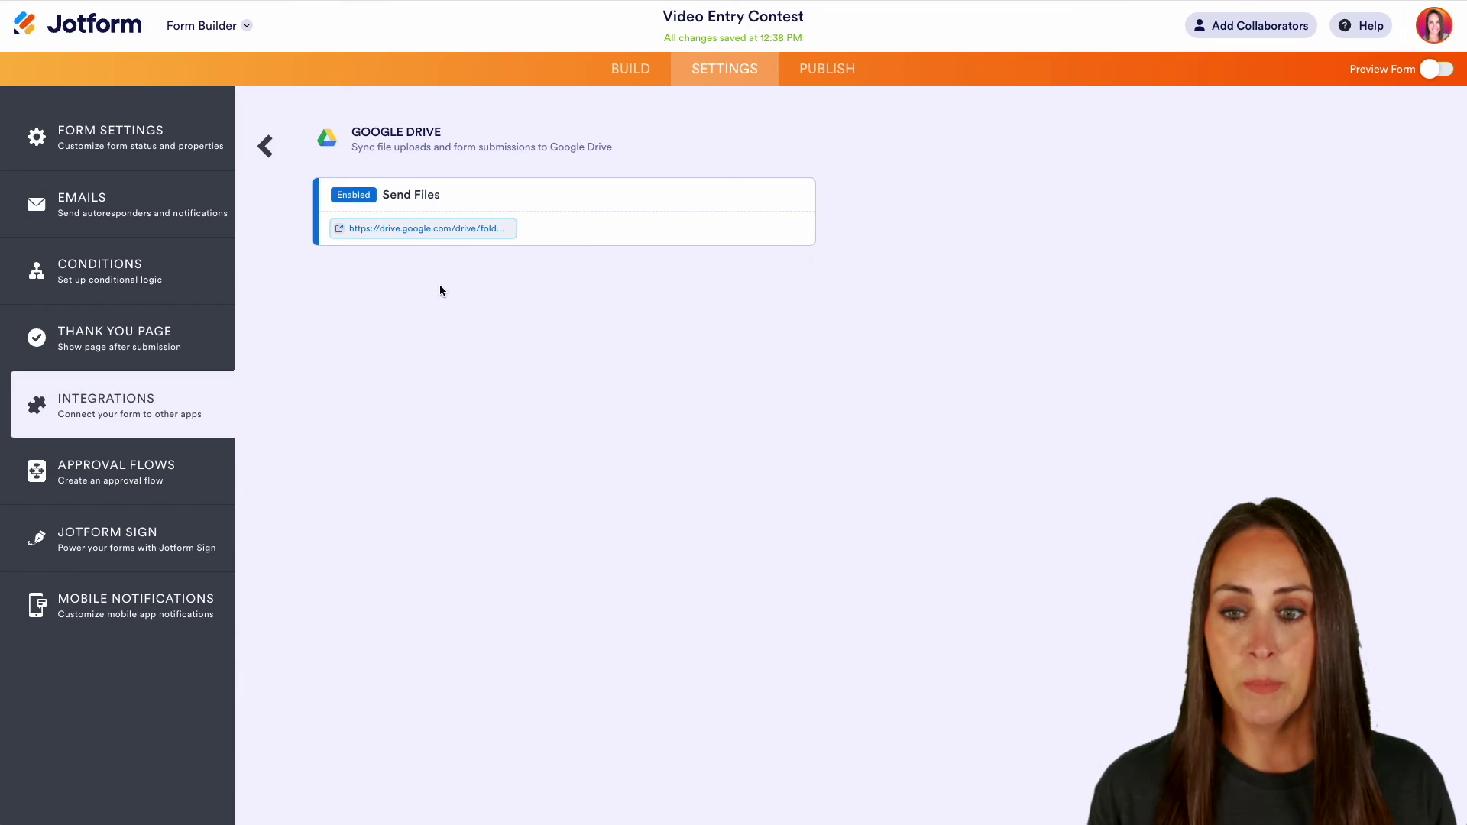
pyautogui.click(441, 229)
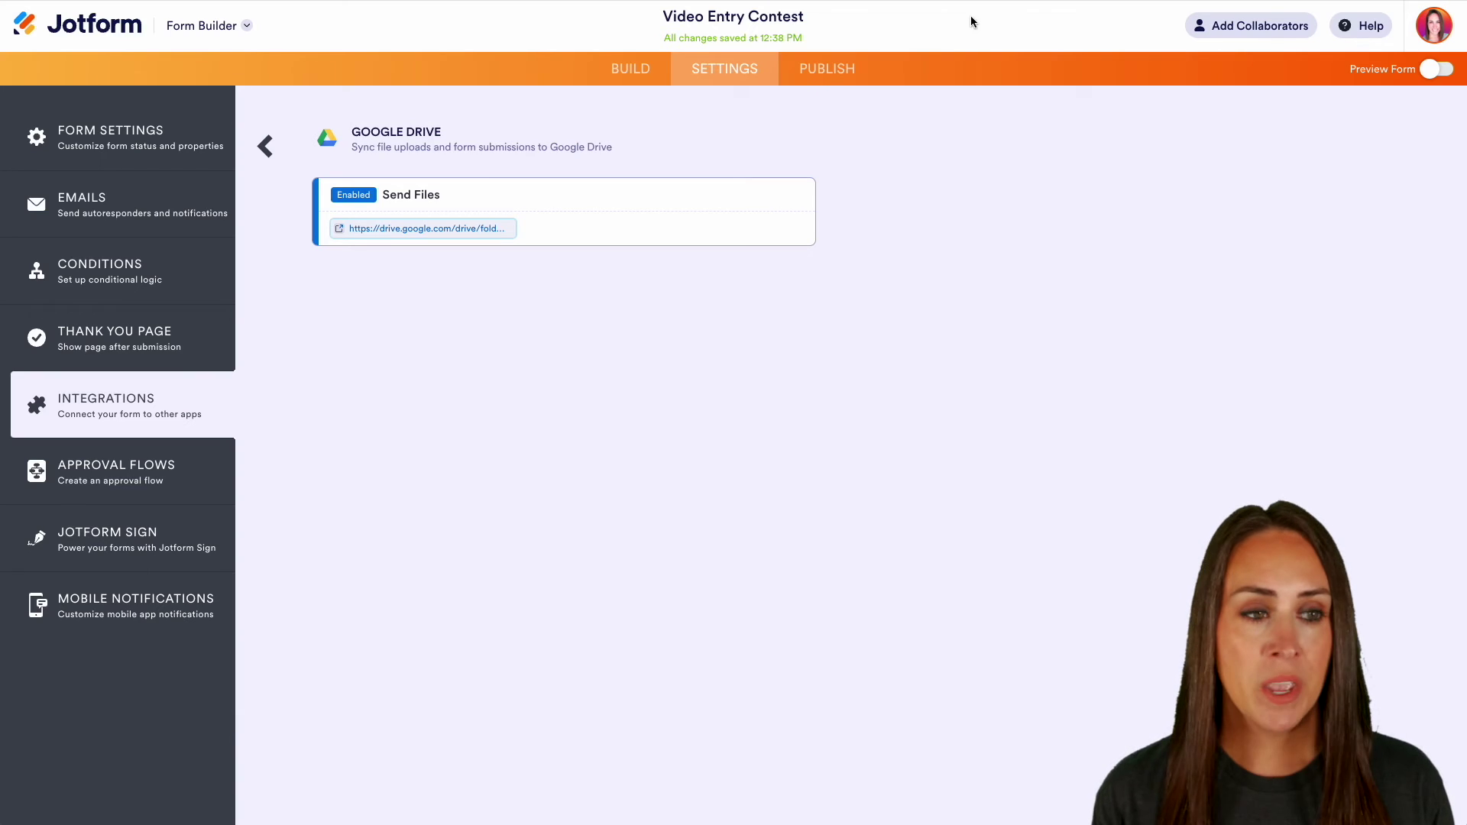
# Preview the form, fill in sample details with Jotform Intro.mov attached, and submit
pyautogui.click(1441, 71)
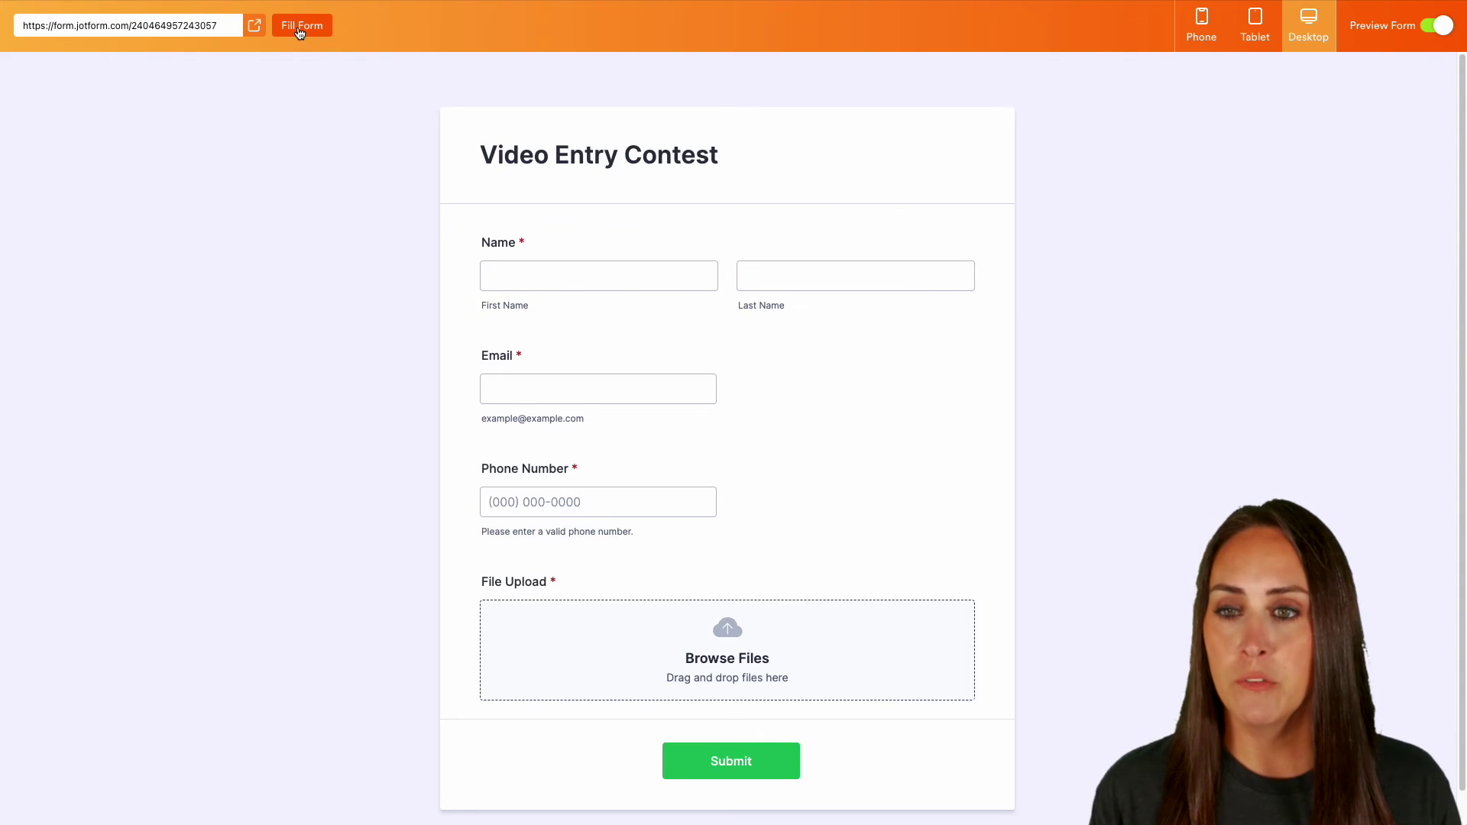
pyautogui.click(299, 34)
pyautogui.scroll(-1, 318, 333)
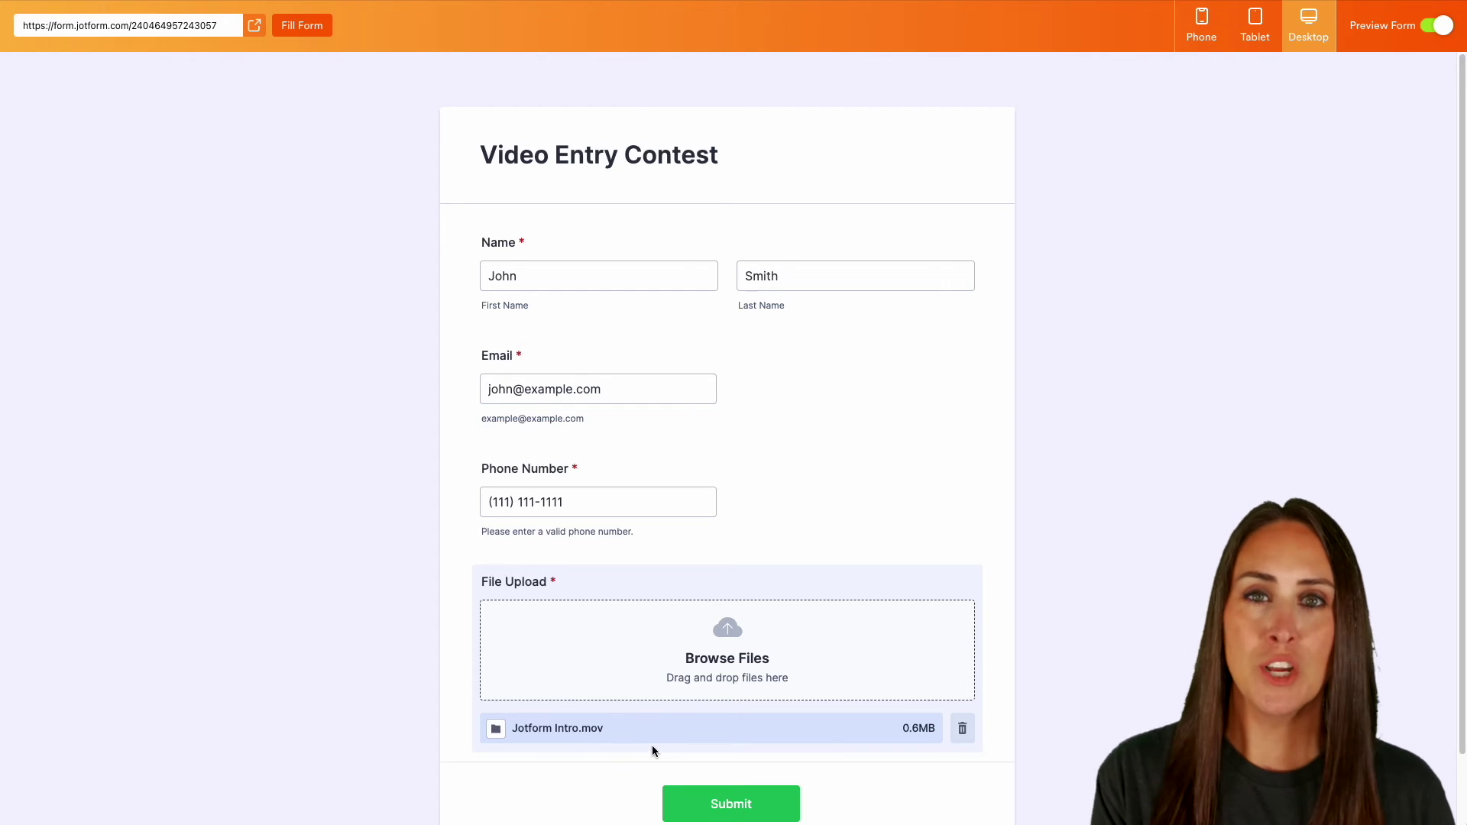
pyautogui.scroll(-2, 879, 779)
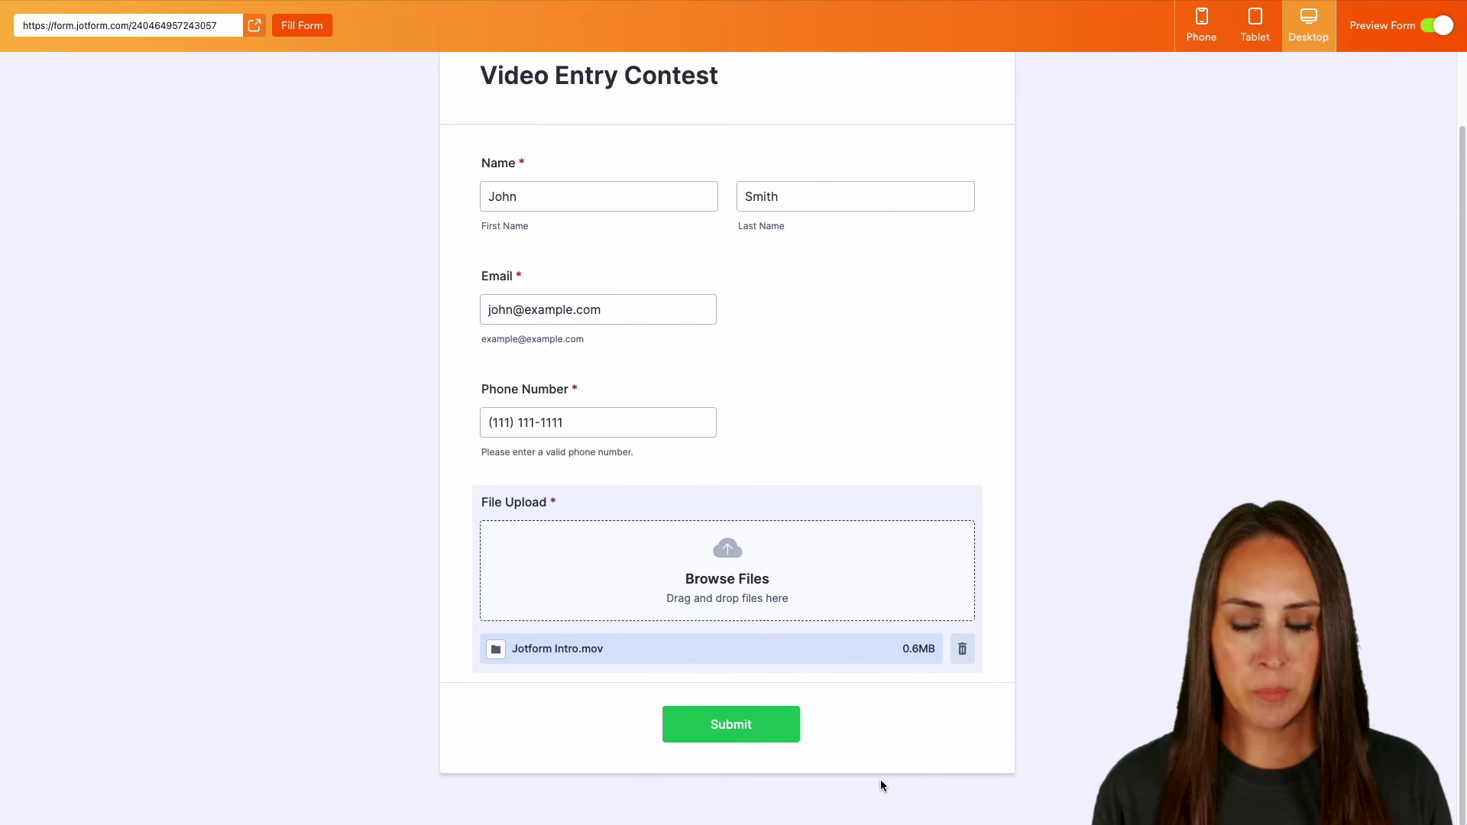
pyautogui.click(734, 726)
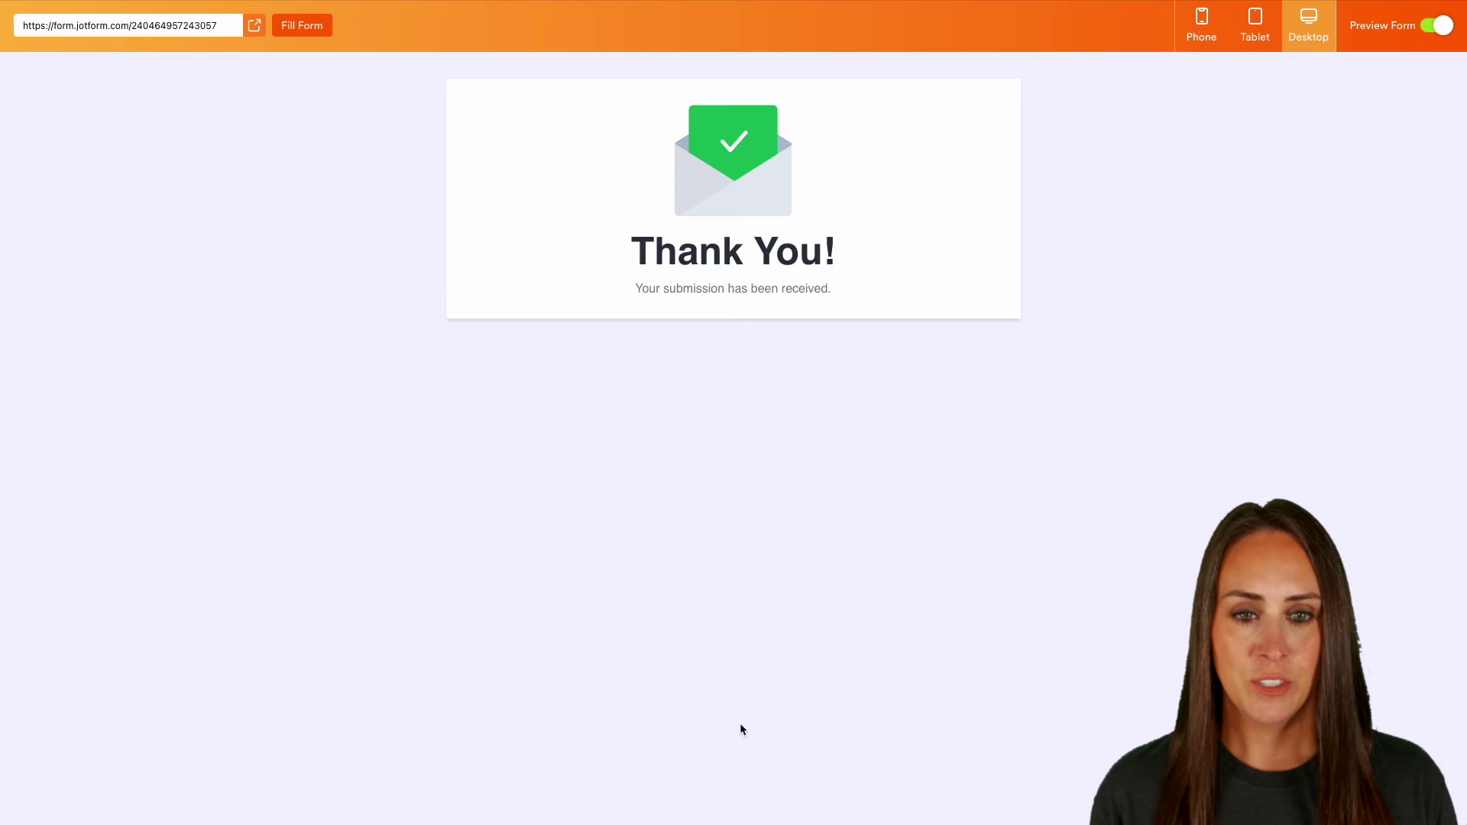
pyautogui.click(1436, 32)
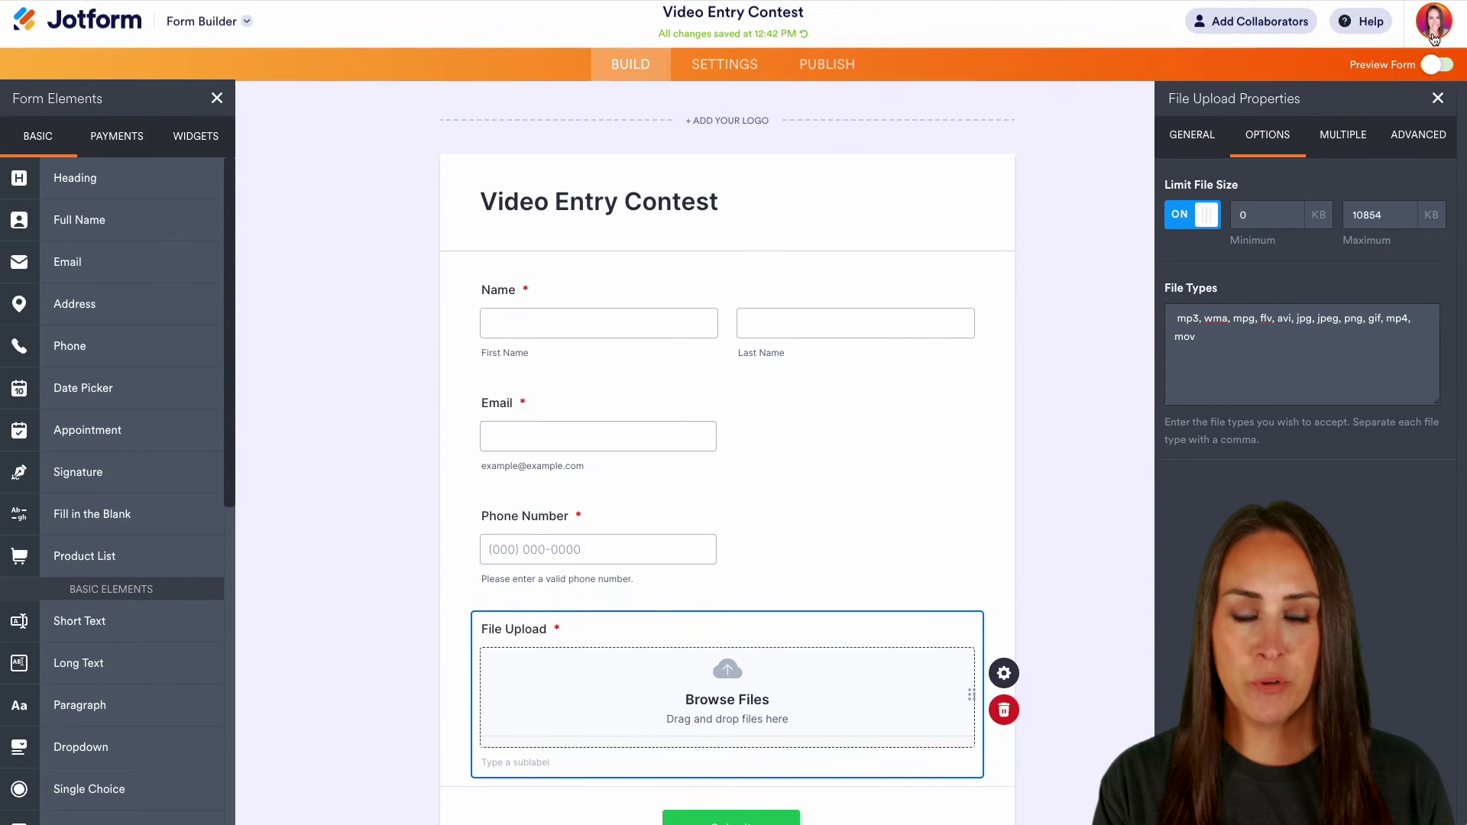
pyautogui.click(248, 26)
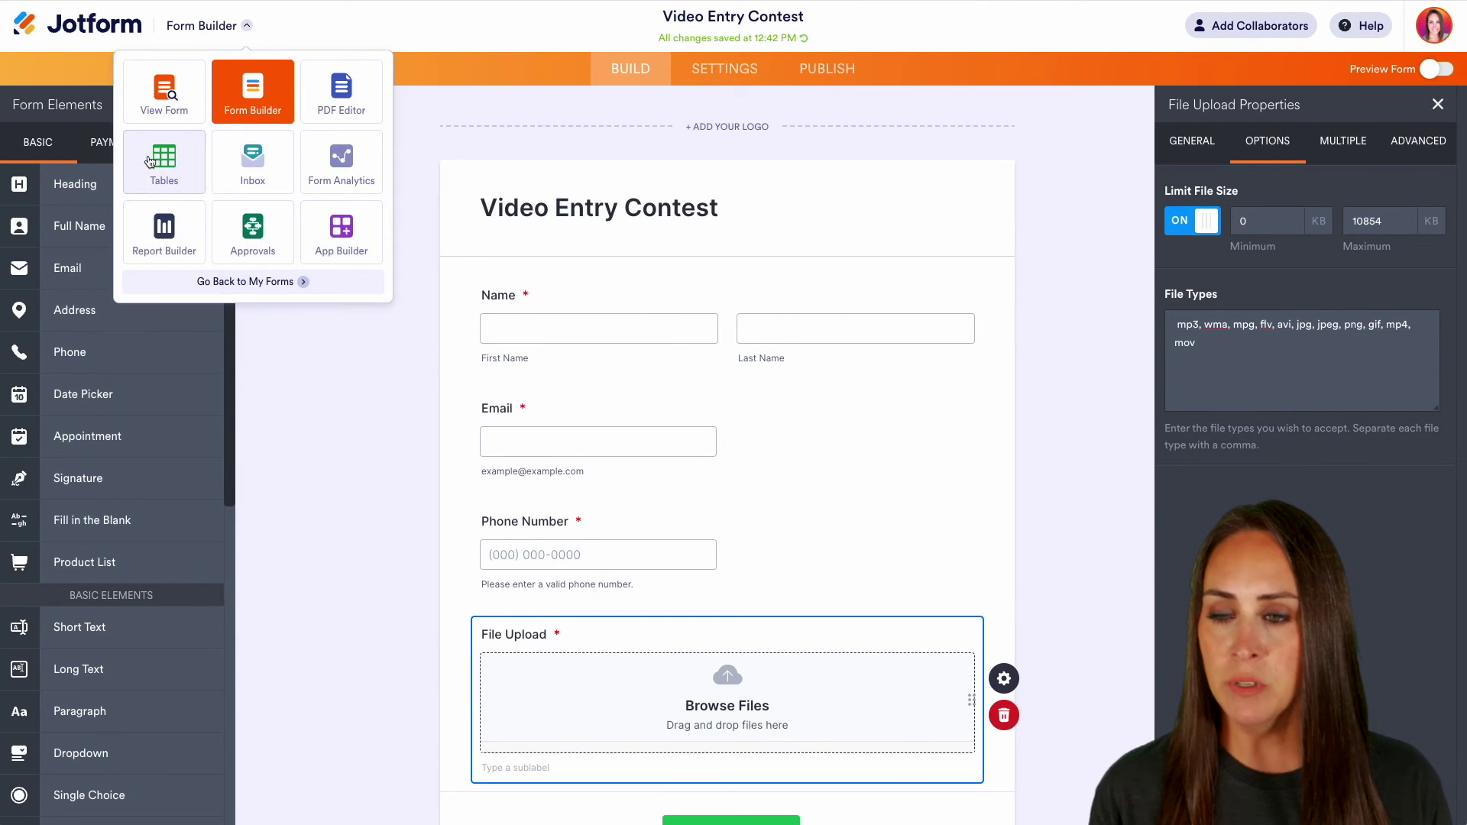
pyautogui.click(150, 162)
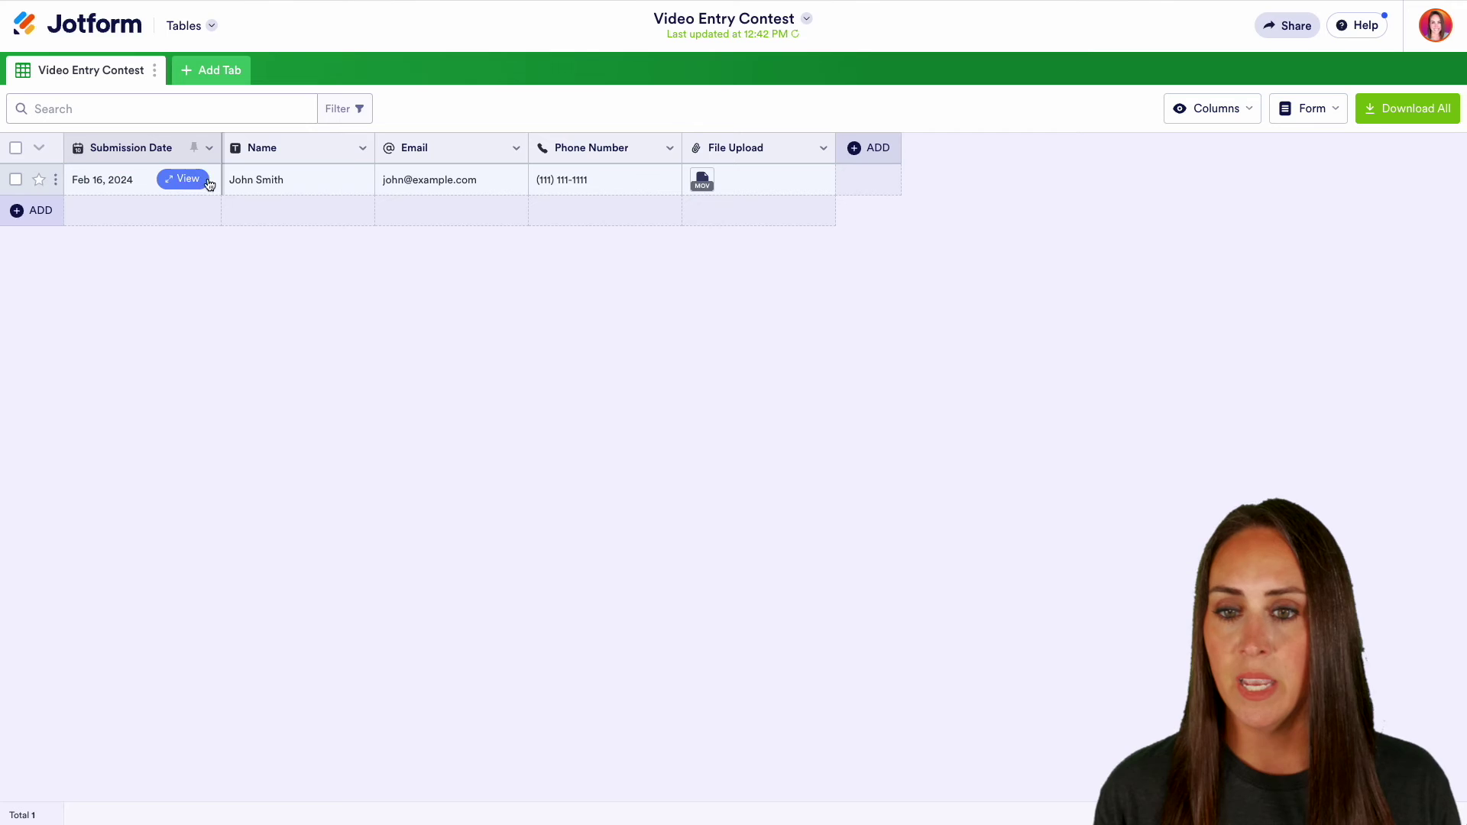
pyautogui.rightClick(709, 185)
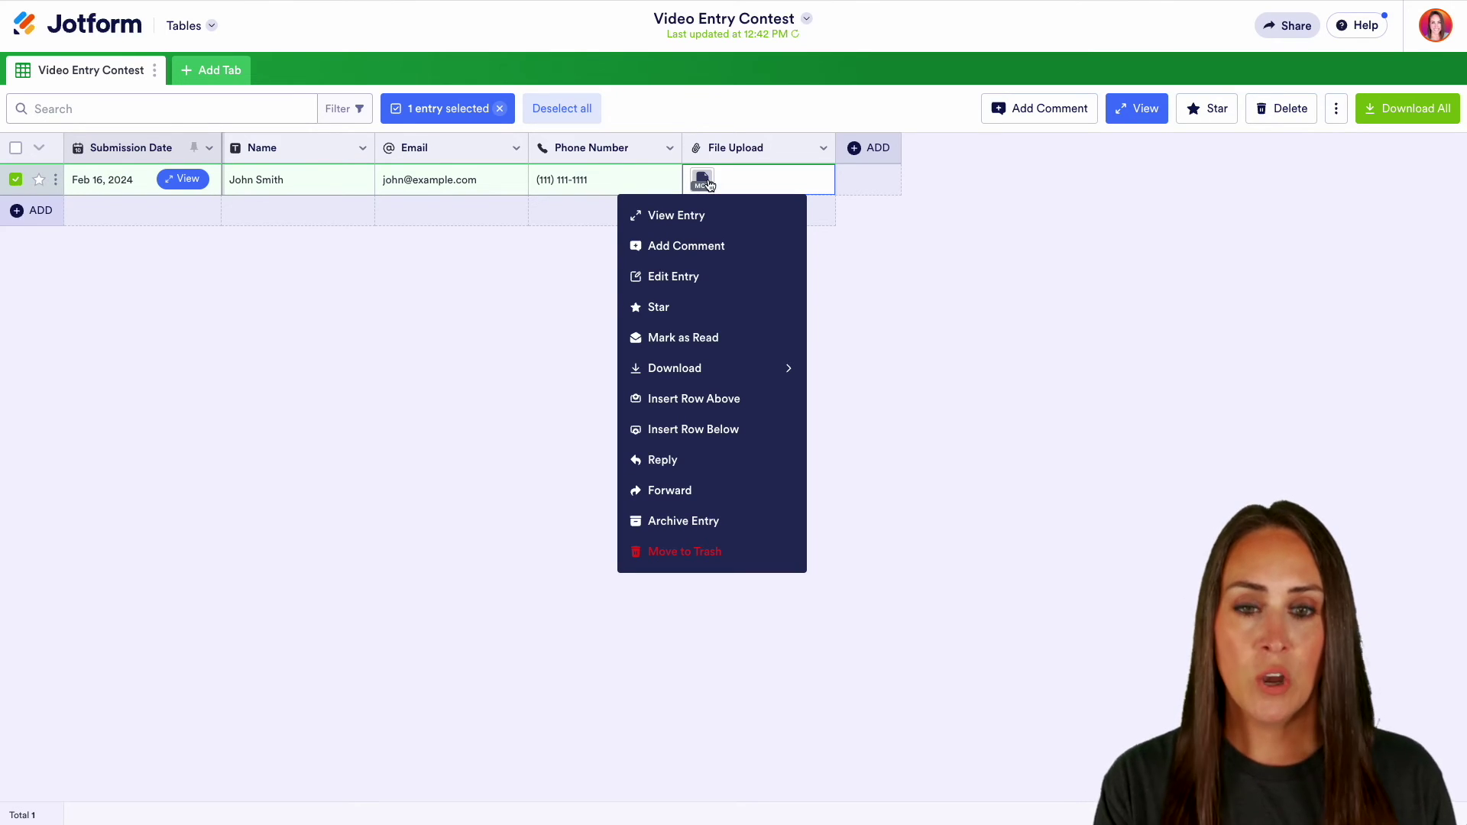
pyautogui.moveTo(725, 371)
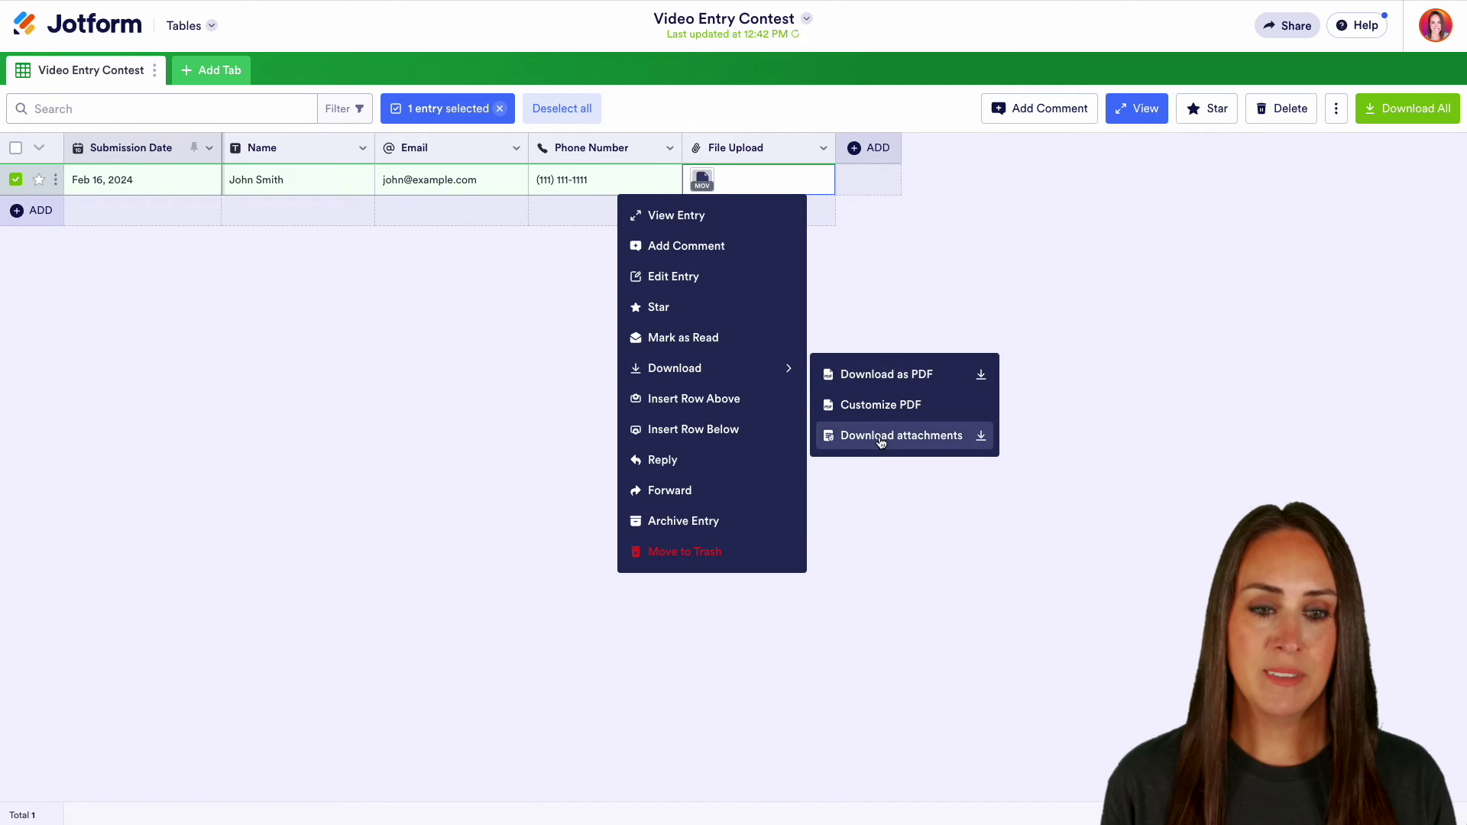
pyautogui.click(918, 474)
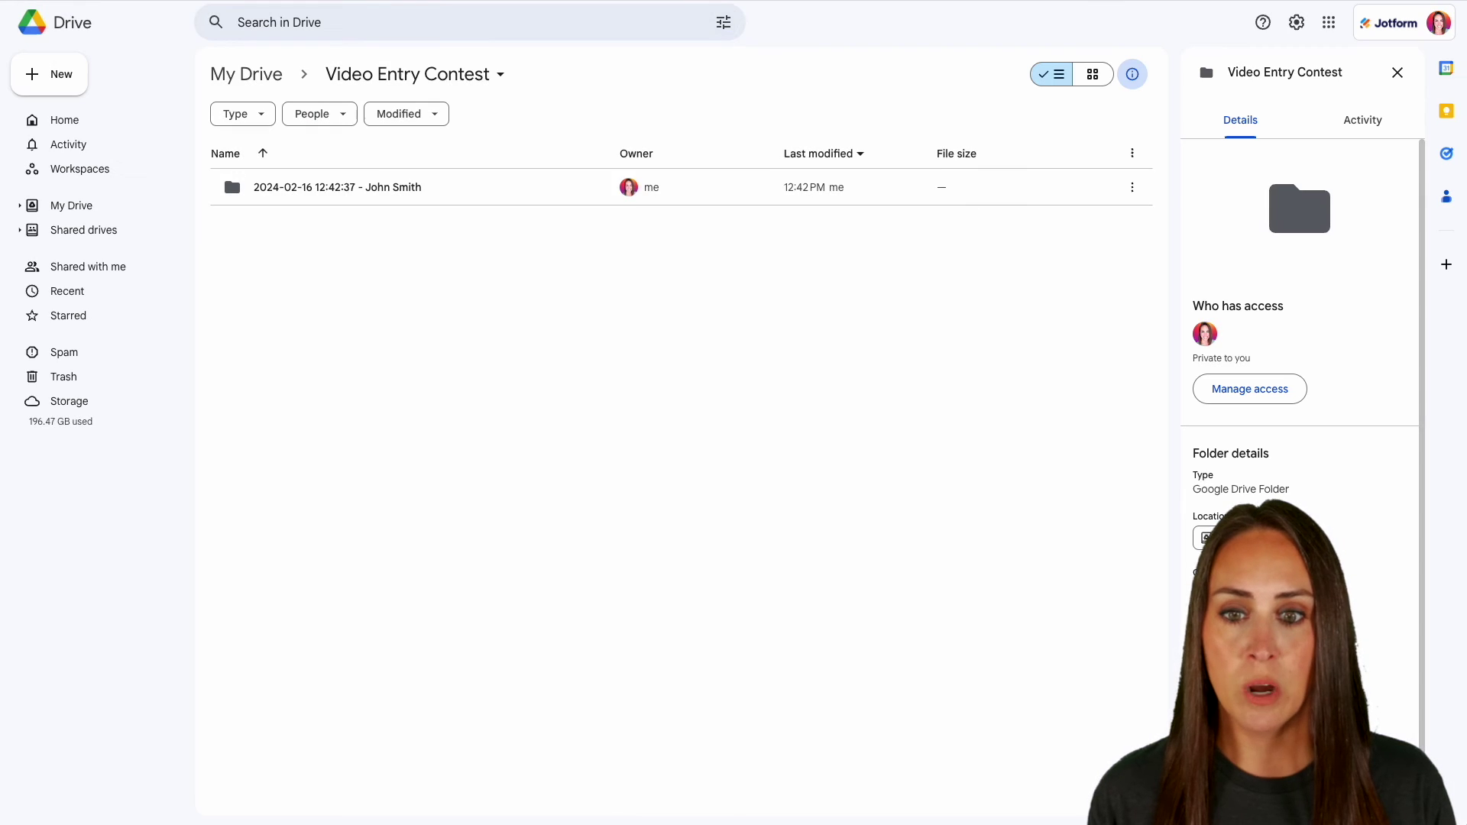
# Check the Drive submission folder holds the PDF and Jotform Intro.mov, then return to Jotform Tables
pyautogui.doubleClick(411, 190)
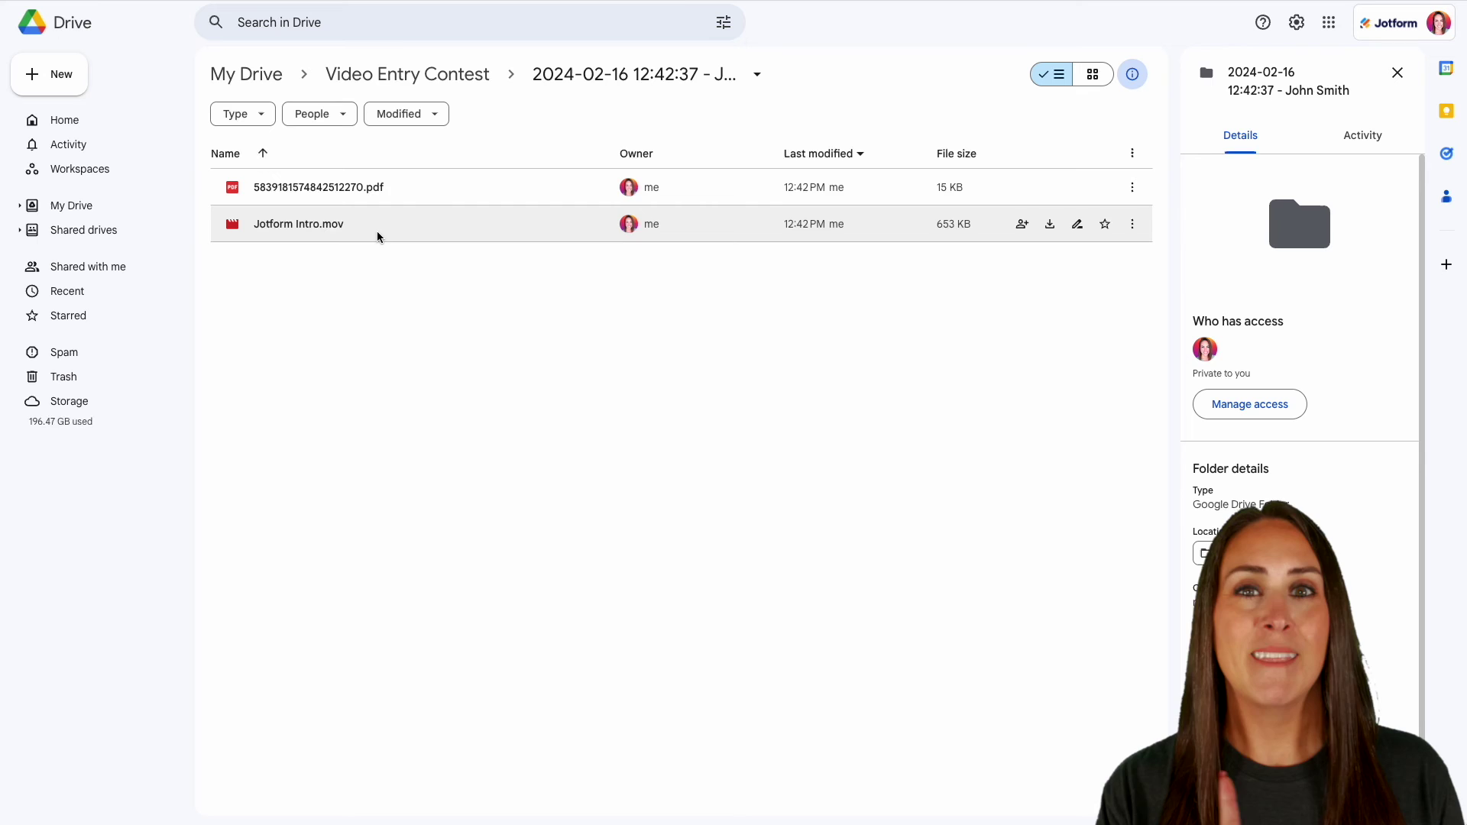
pyautogui.click(400, 1)
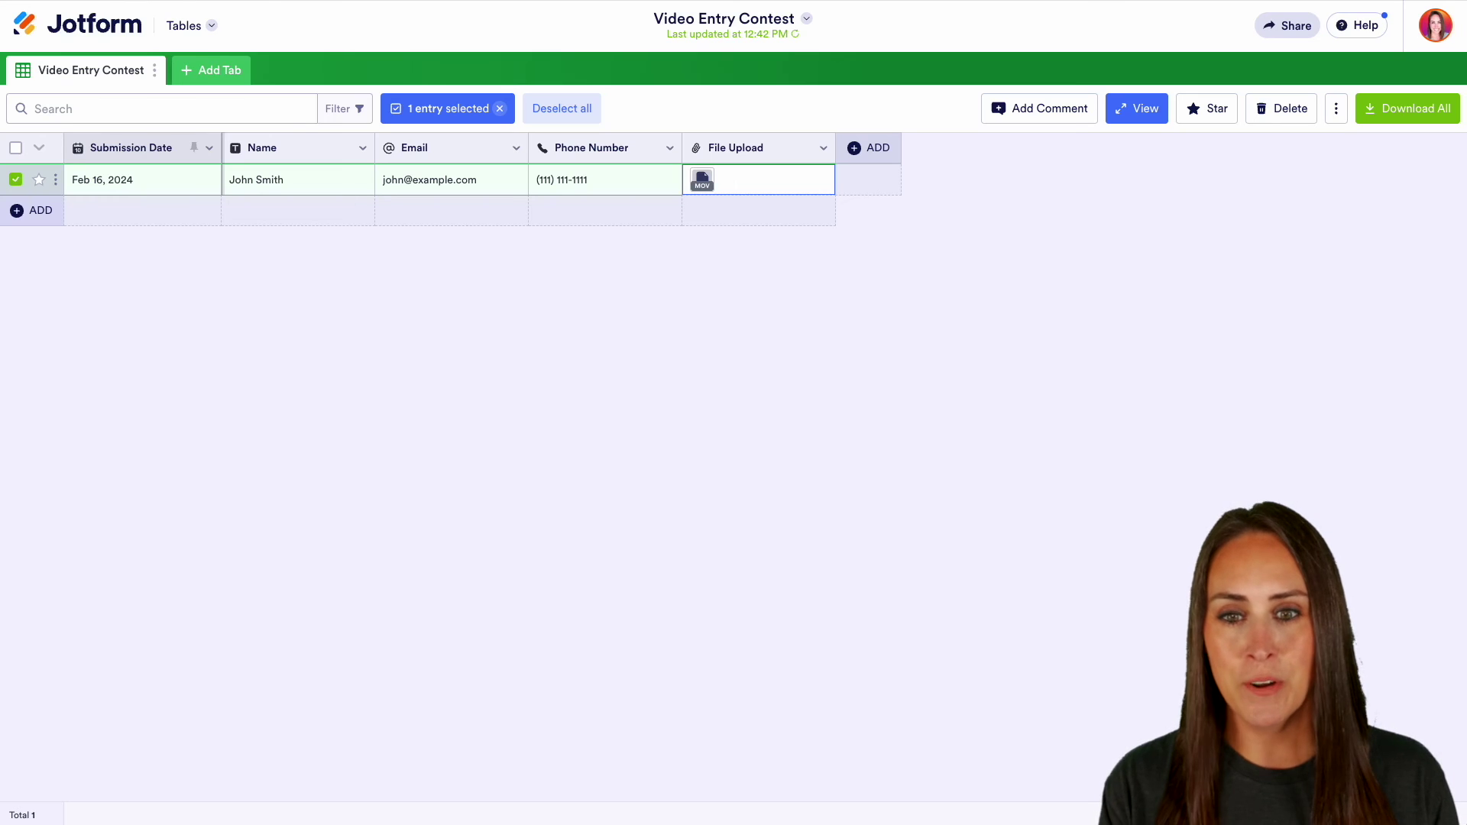
# Open the form in Form Builder and set its page colour to lavender #ccccee
pyautogui.click(182, 26)
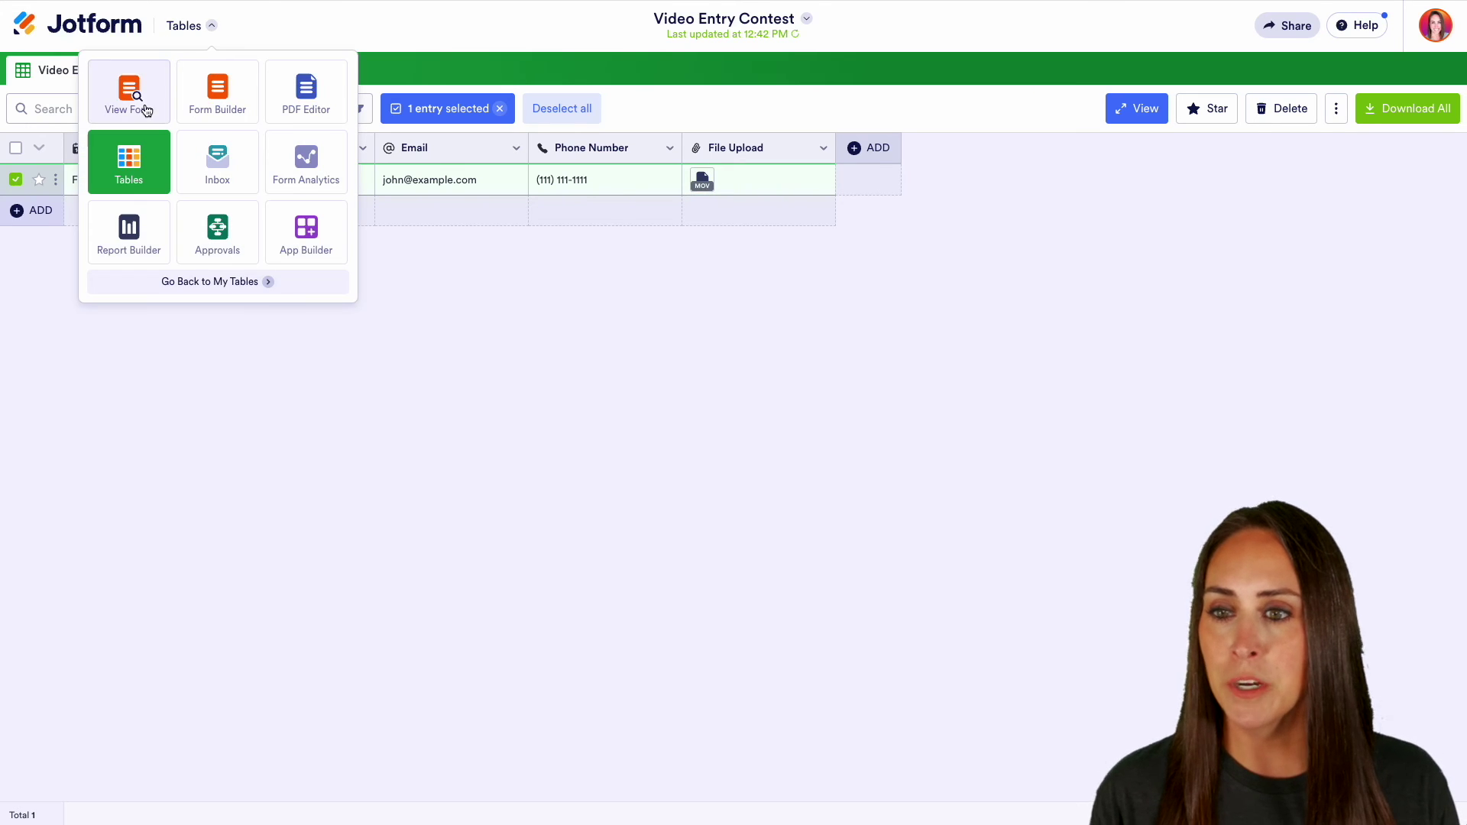
pyautogui.click(217, 91)
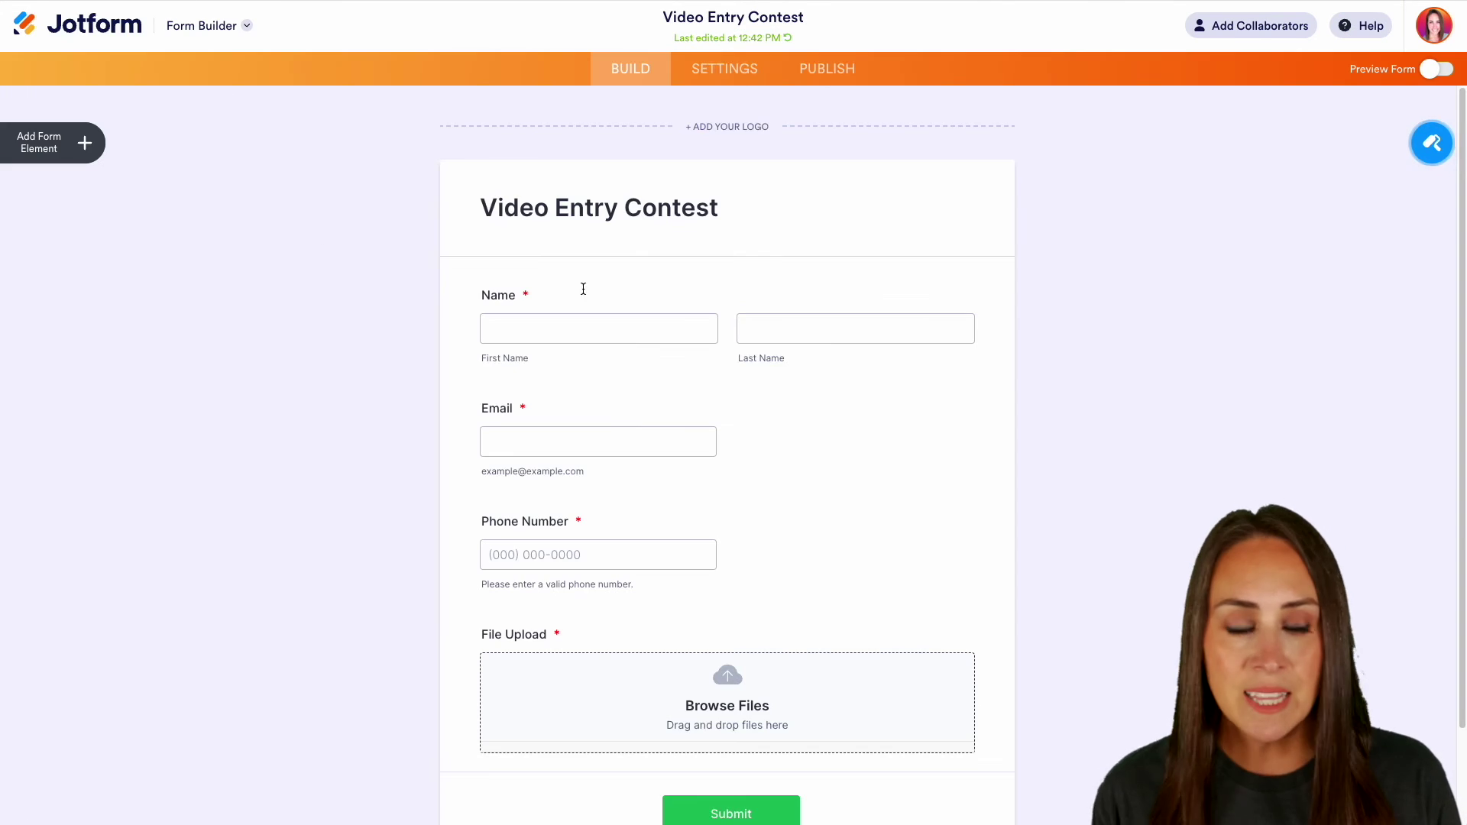
pyautogui.click(1432, 145)
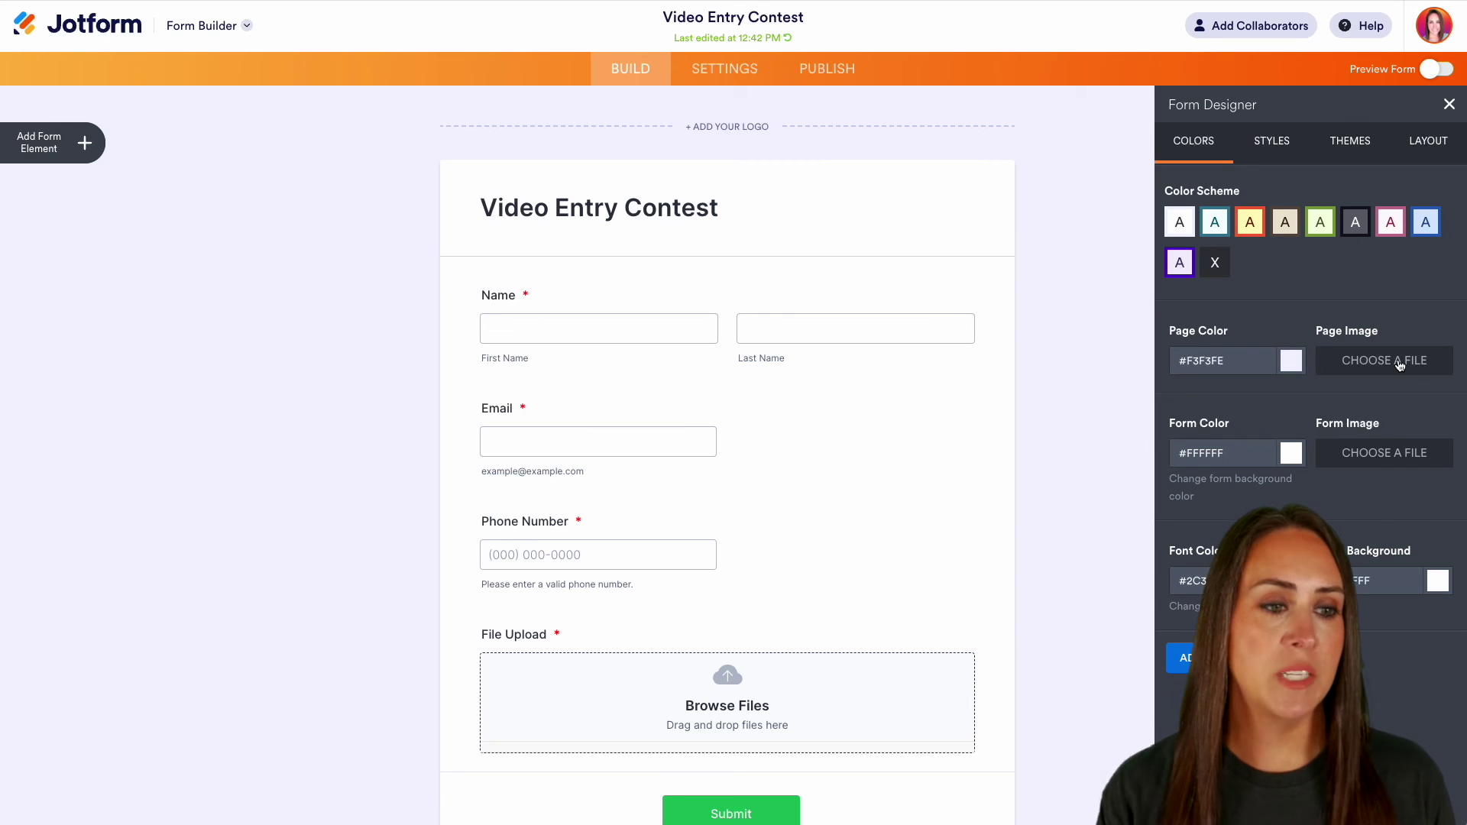
pyautogui.click(1289, 365)
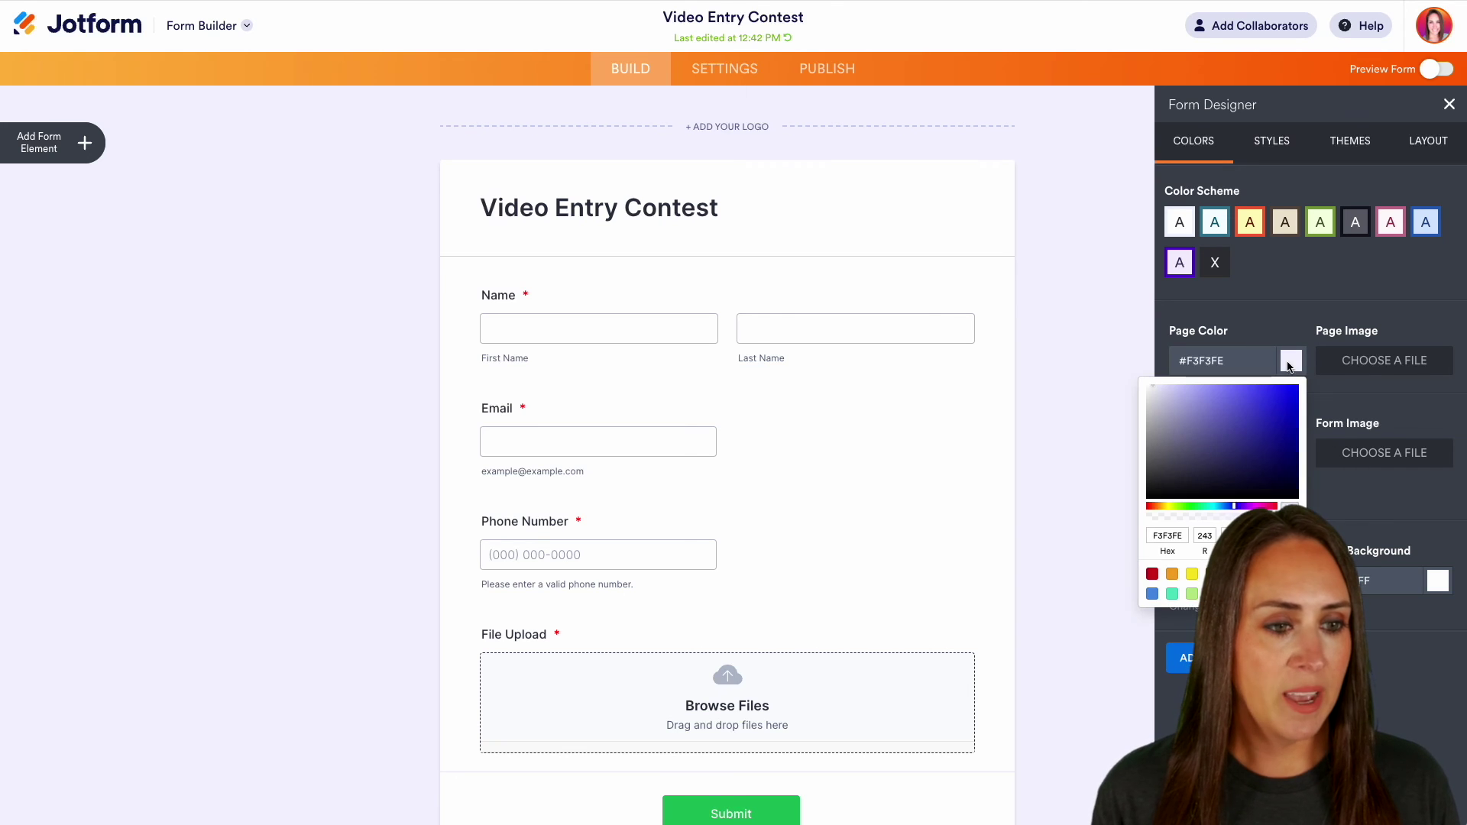
pyautogui.click(1169, 394)
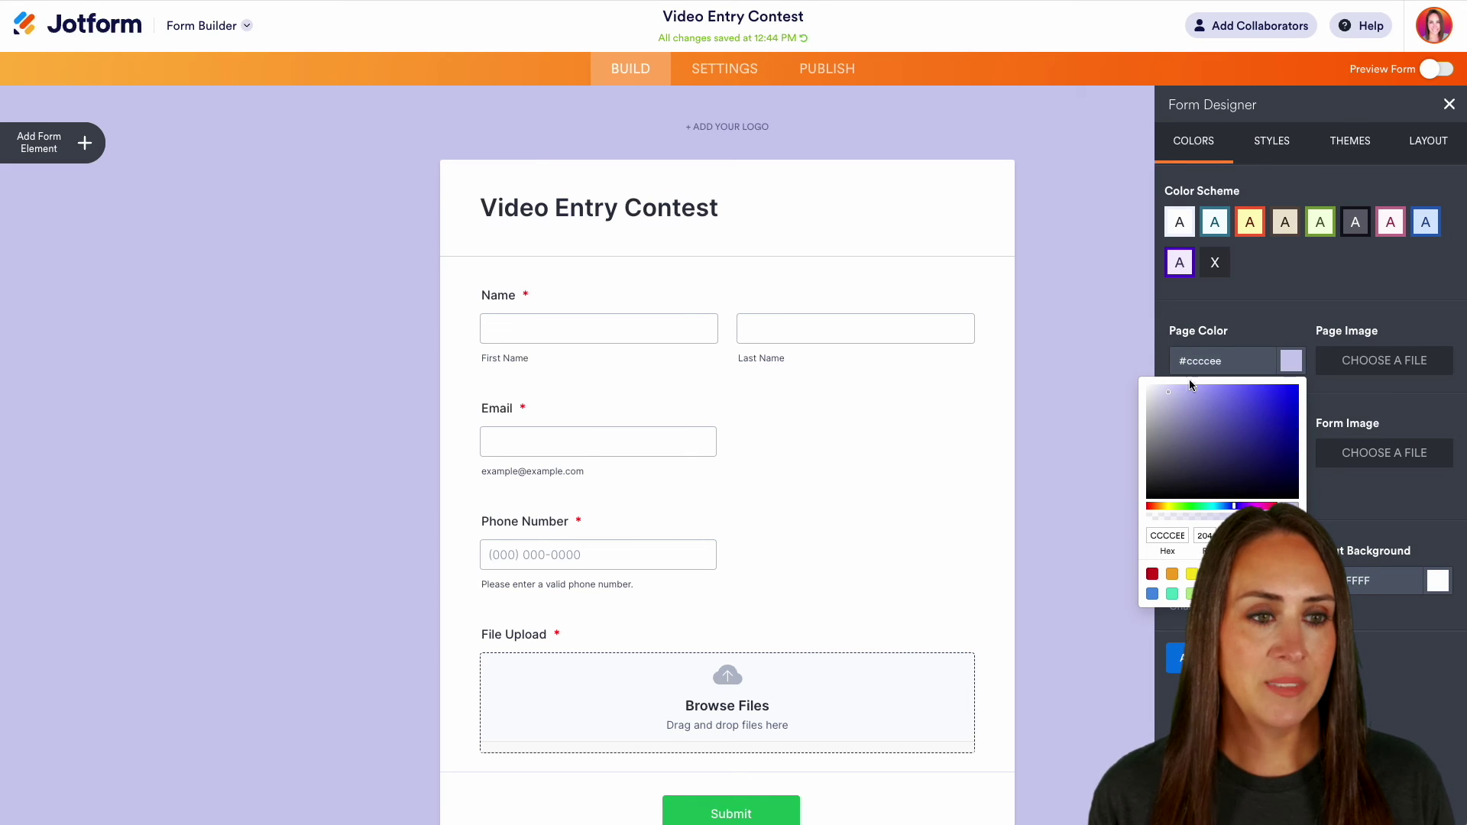
pyautogui.click(1275, 141)
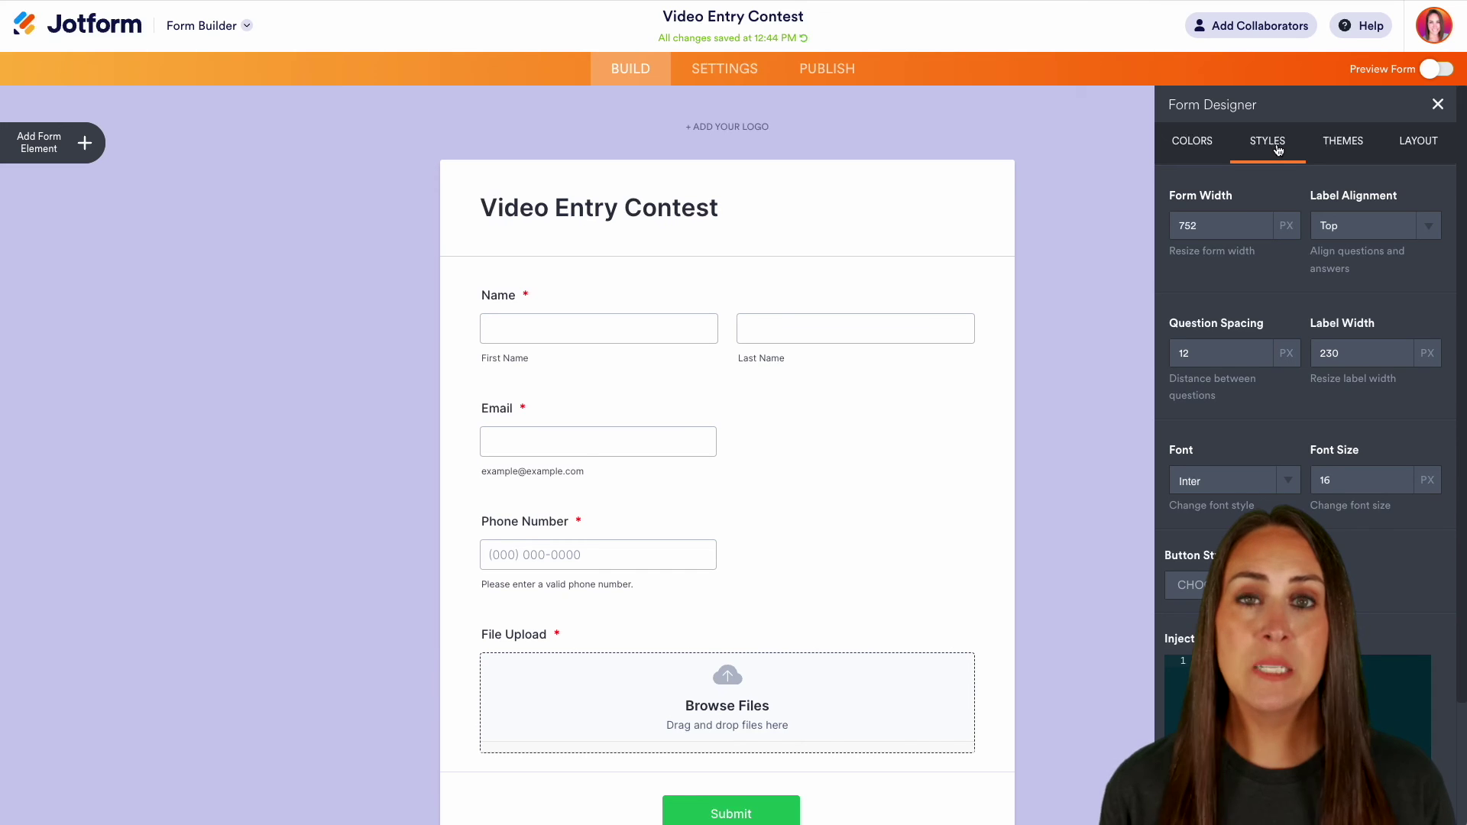
# Switch the form's font from Inter to Roboto
pyautogui.click(1285, 481)
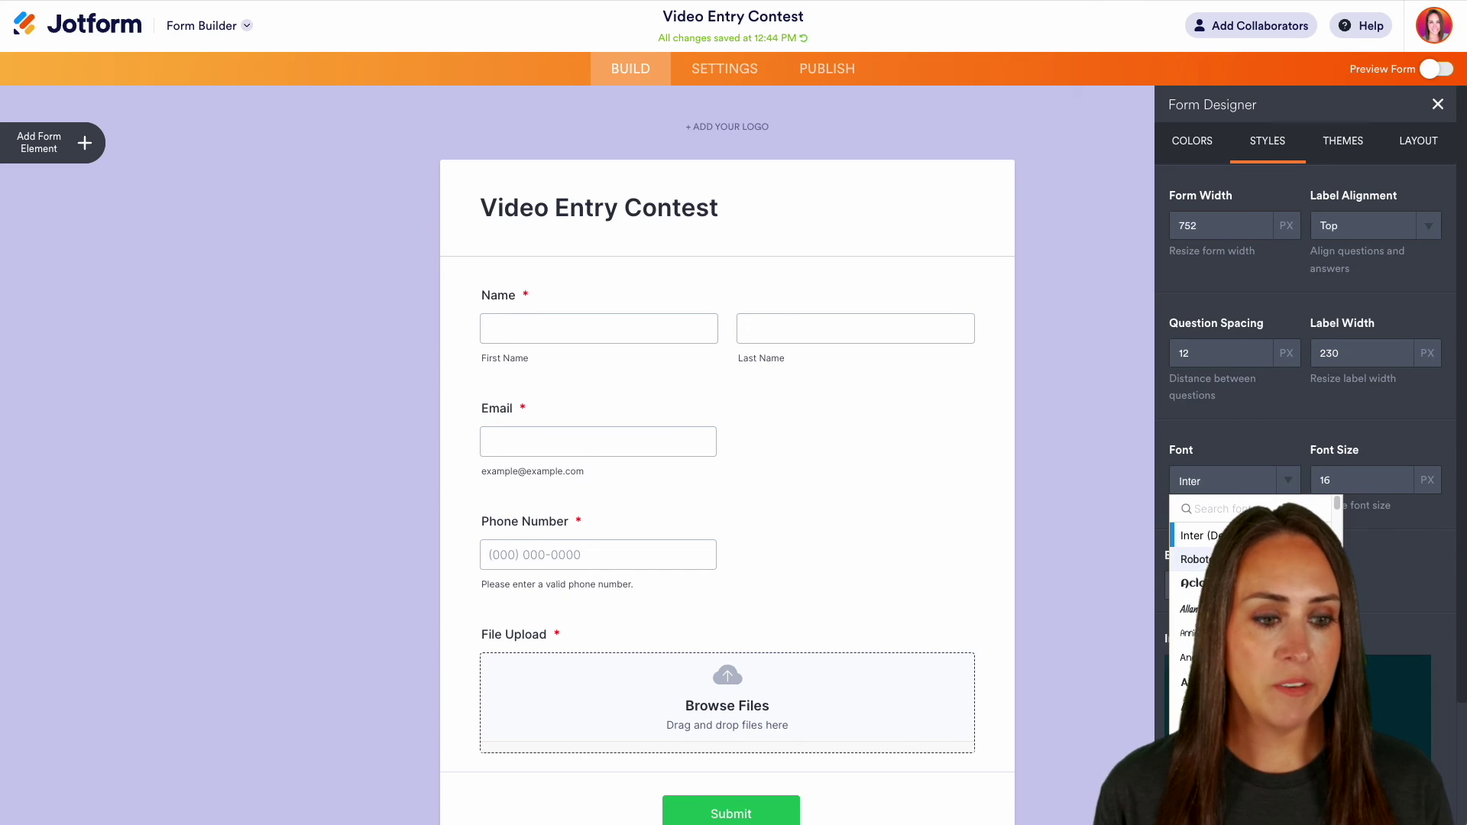
pyautogui.click(1193, 559)
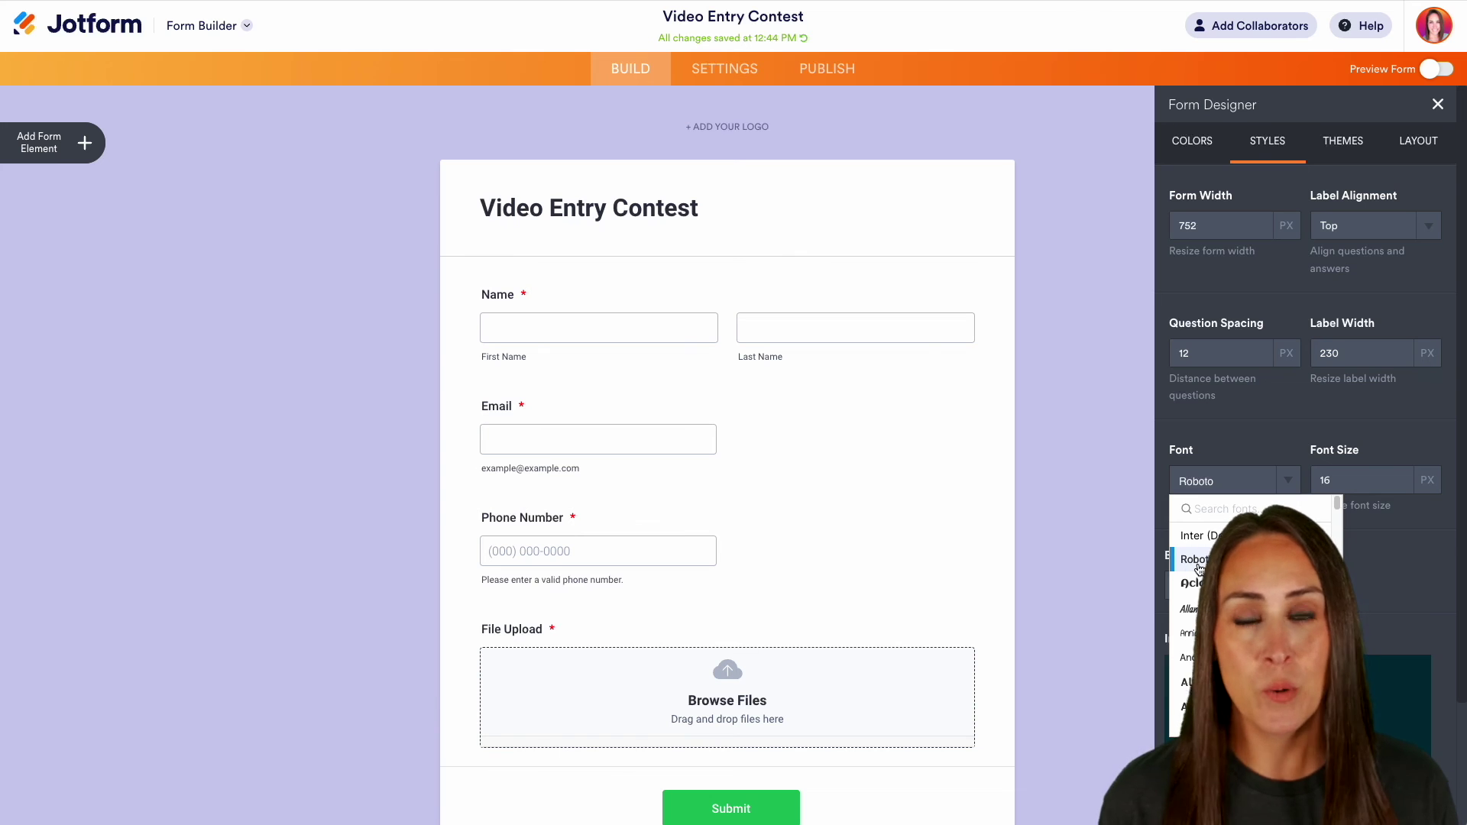
# Copy the Video Entry Contest form's embed script from Jotform's Publish settings
pyautogui.click(818, 69)
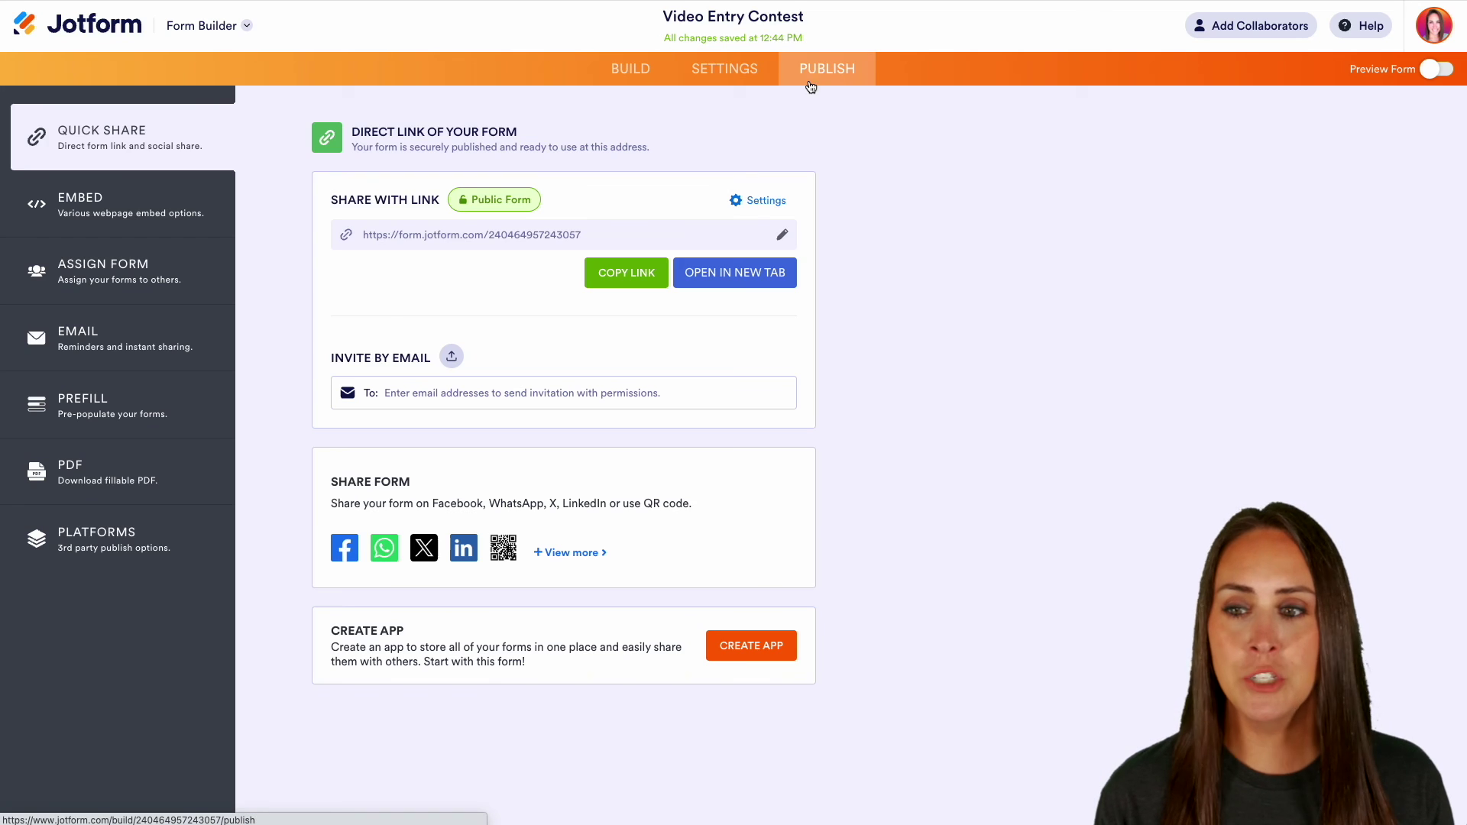
pyautogui.click(82, 204)
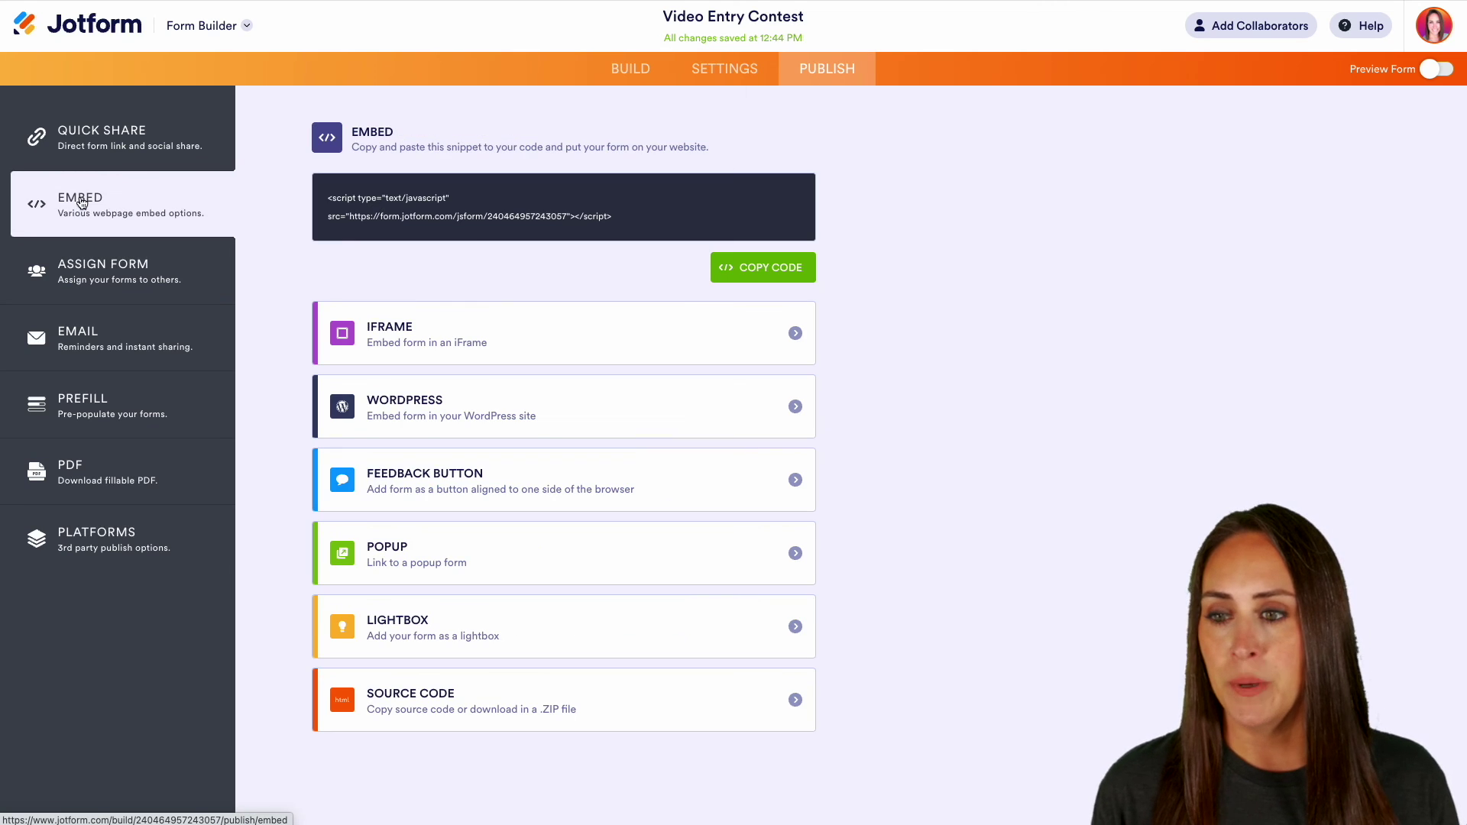
pyautogui.click(780, 273)
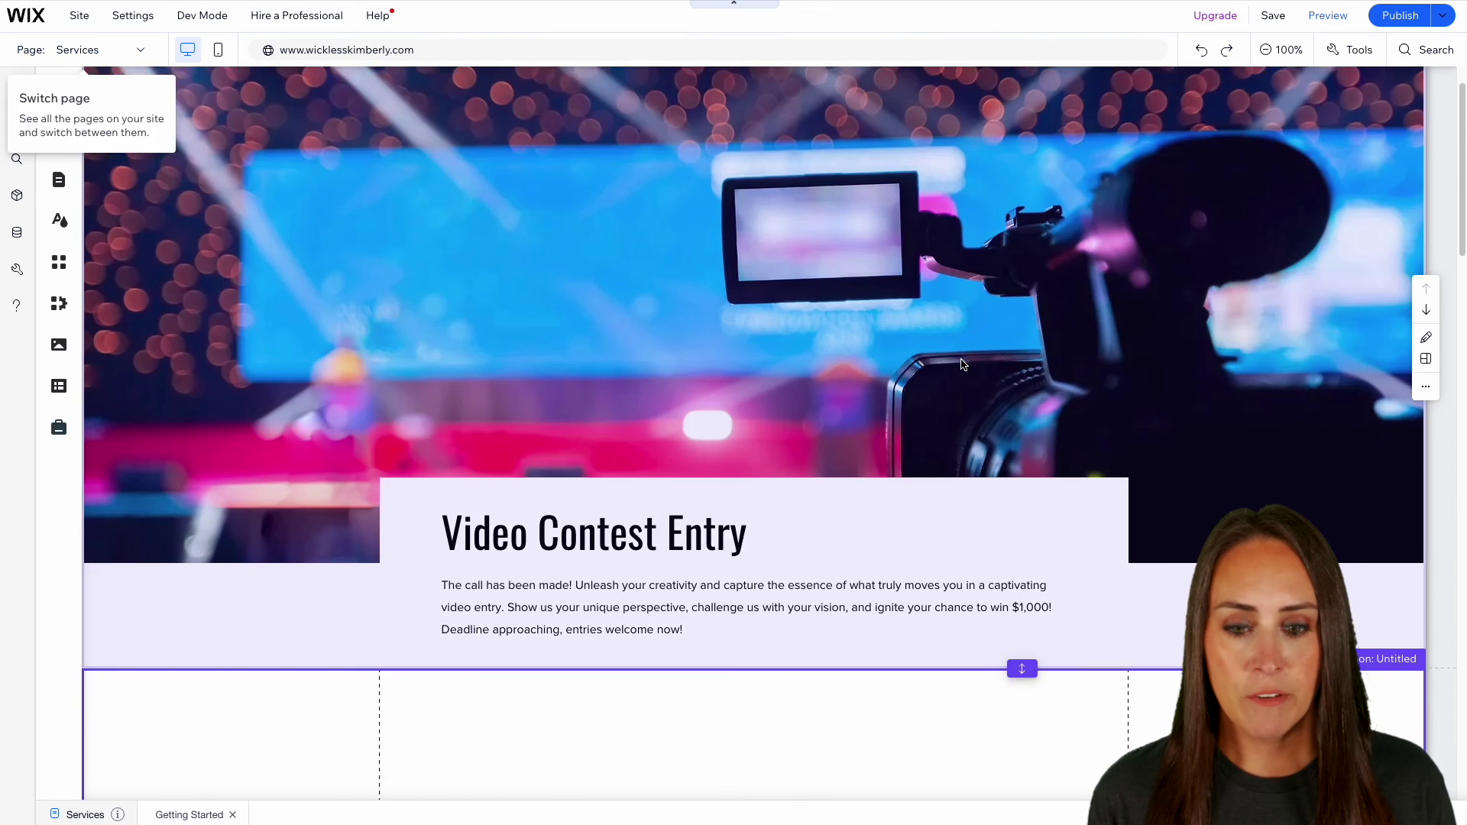
pyautogui.scroll(-5, 963, 363)
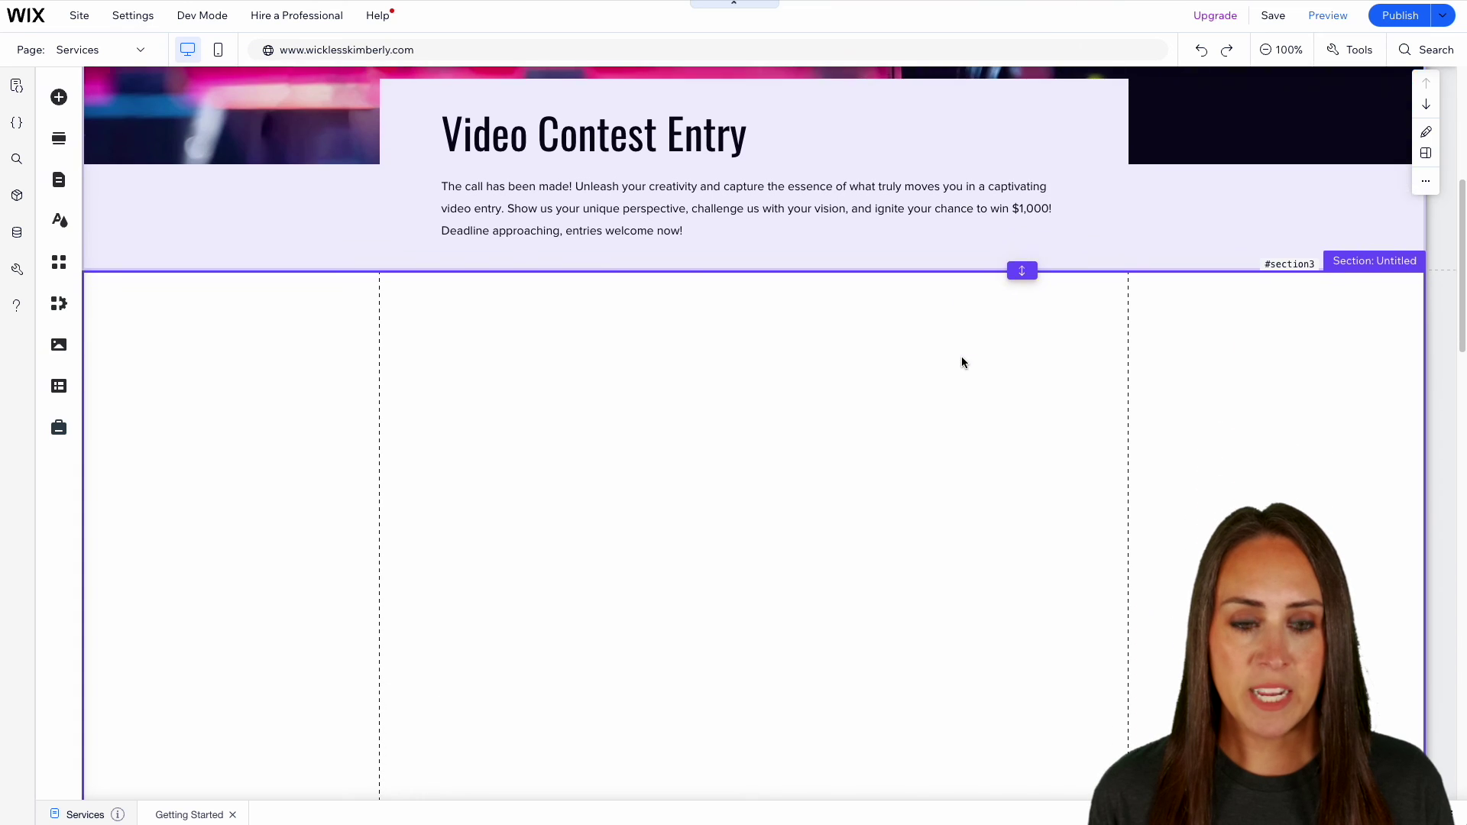
# Add an Embed HTML element with the Jotform script to the empty section below the description
pyautogui.click(538, 428)
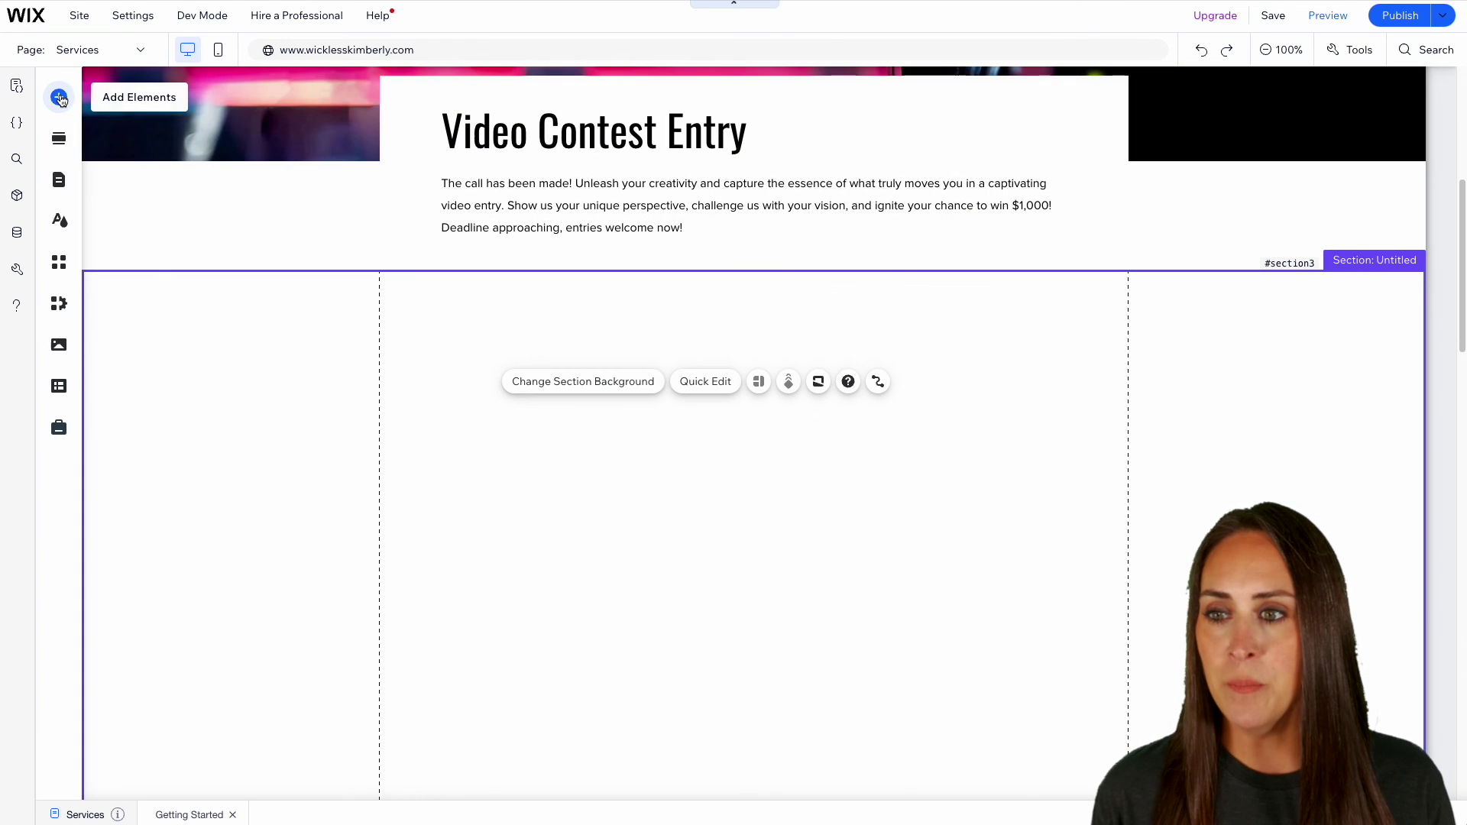
pyautogui.click(60, 97)
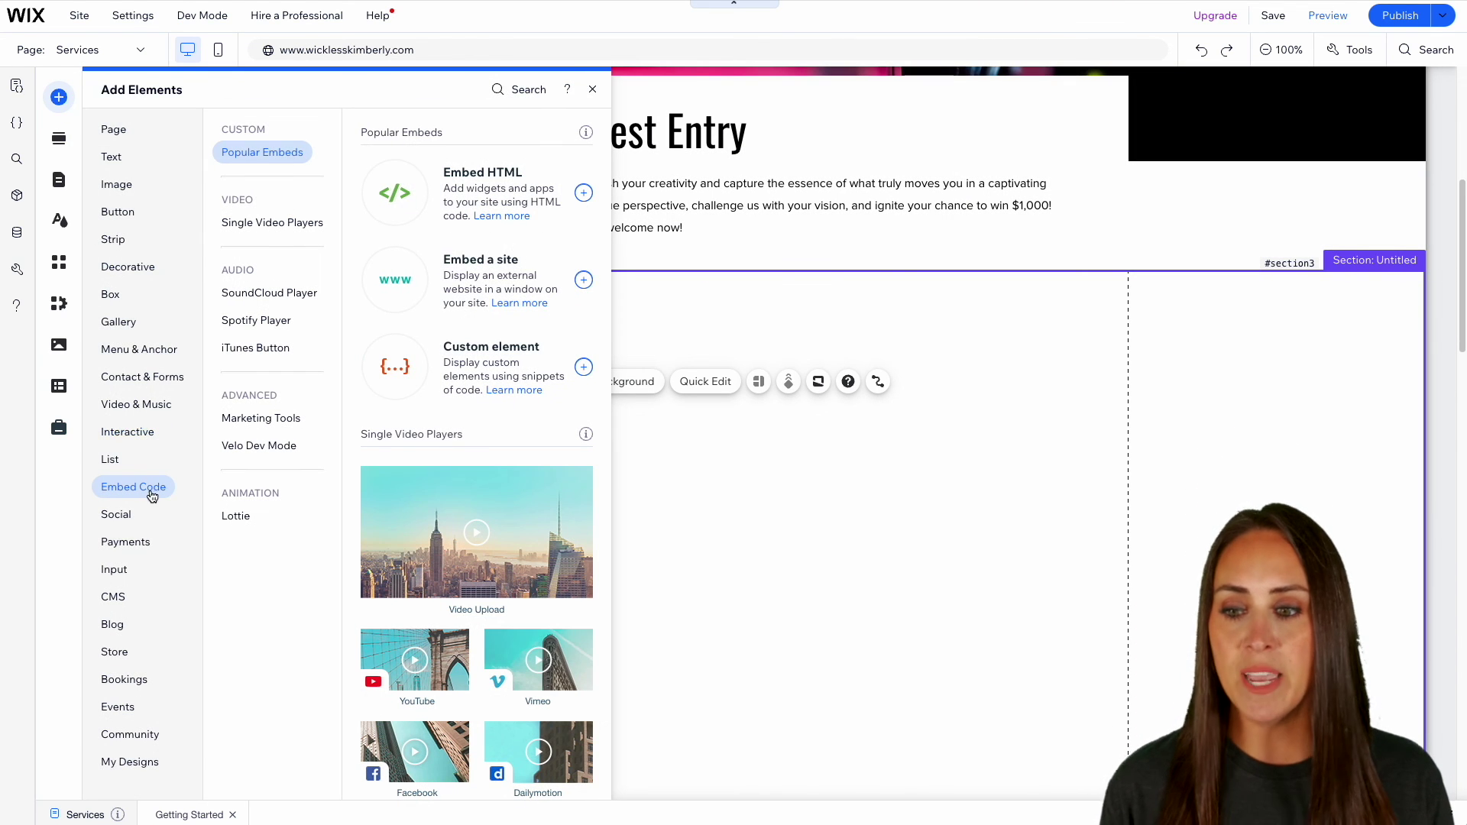
pyautogui.click(498, 203)
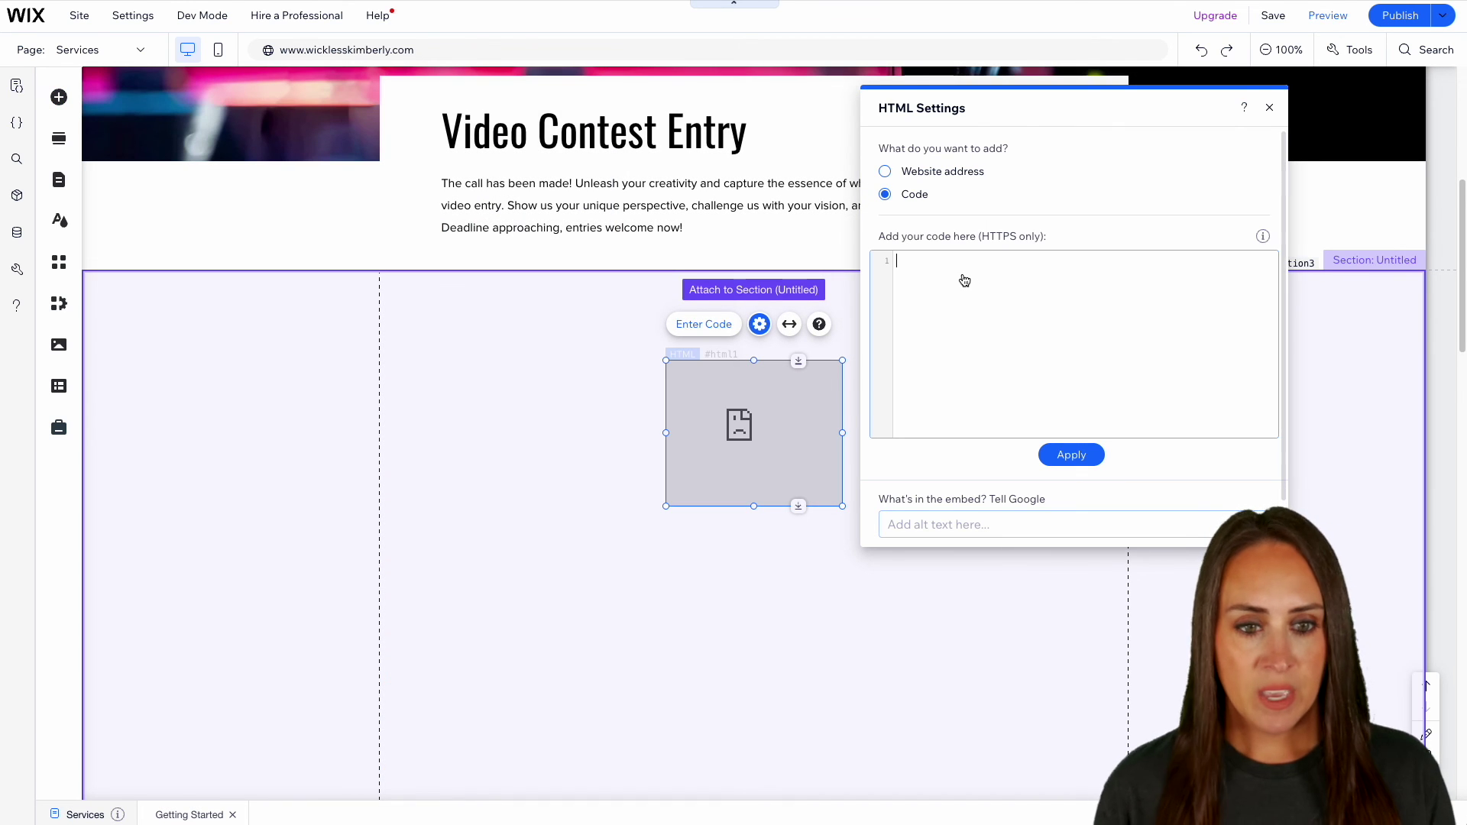
pyautogui.hotkey('ctrl', 'v')
pyautogui.click(1071, 455)
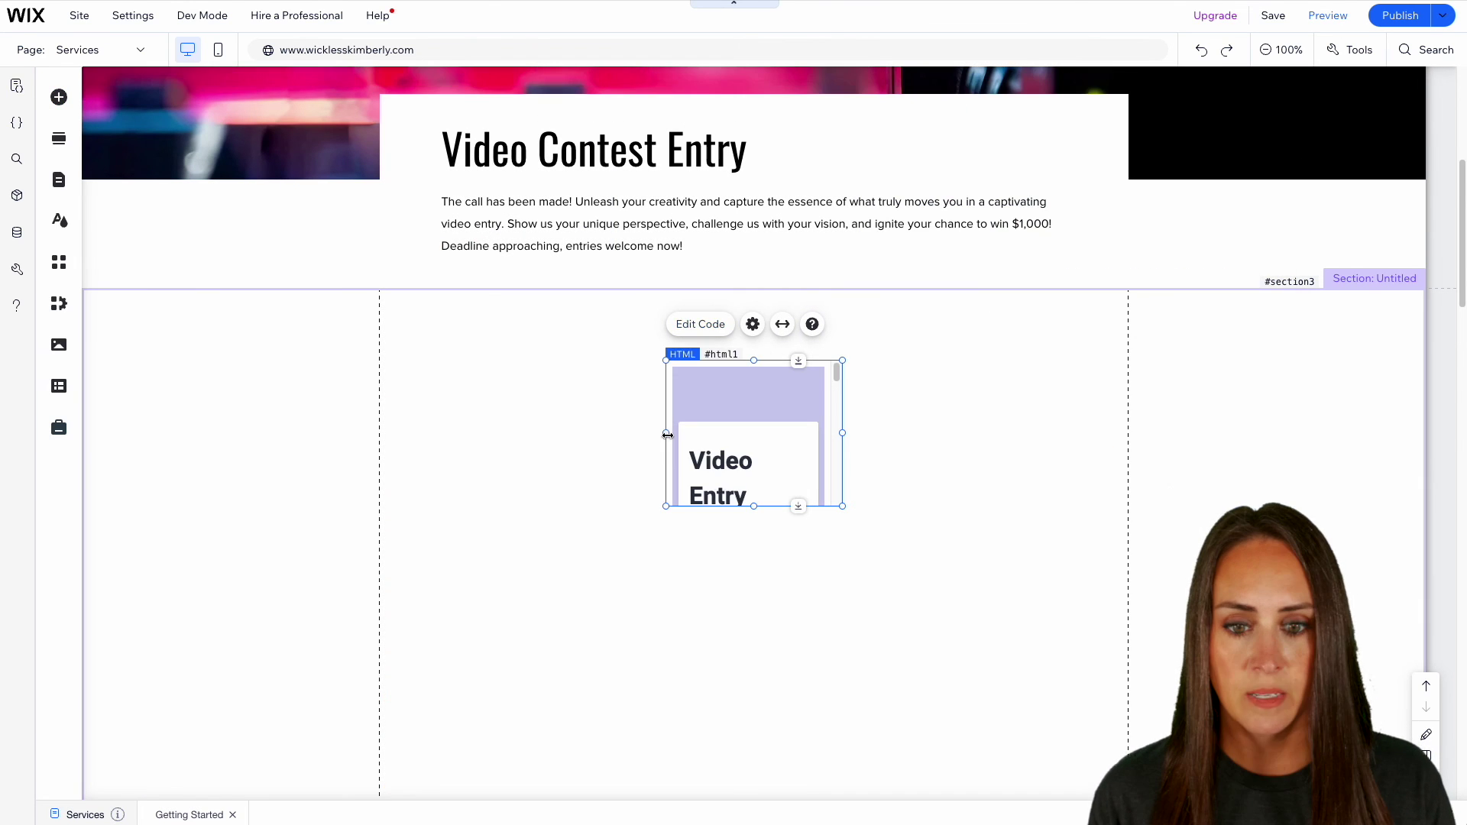
# Stretch the embedded form out to the left and right column guides
pyautogui.moveTo(387, 441); pyautogui.dragTo(388, 441)
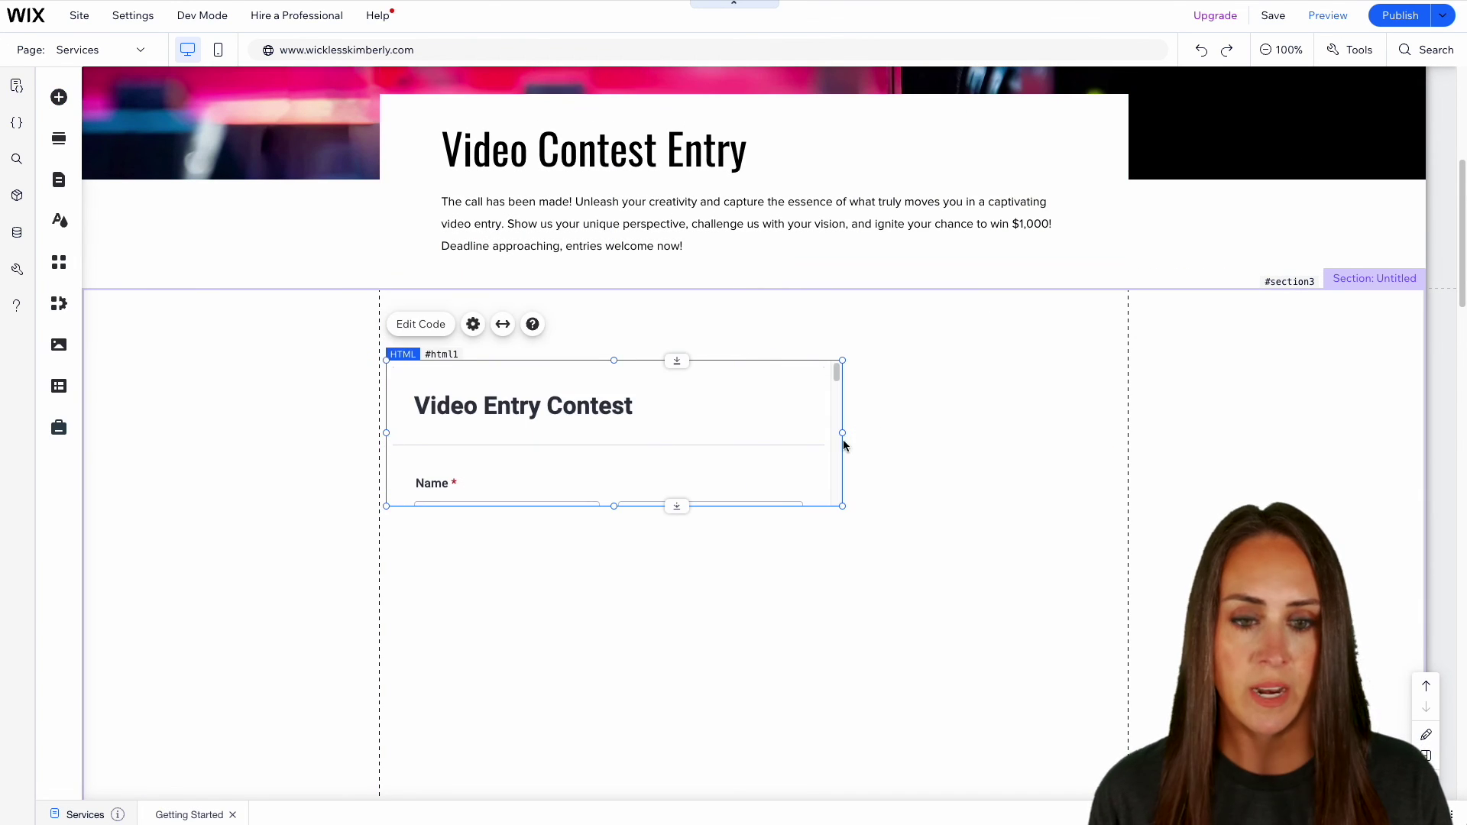
pyautogui.moveTo(842, 432); pyautogui.dragTo(1129, 438)
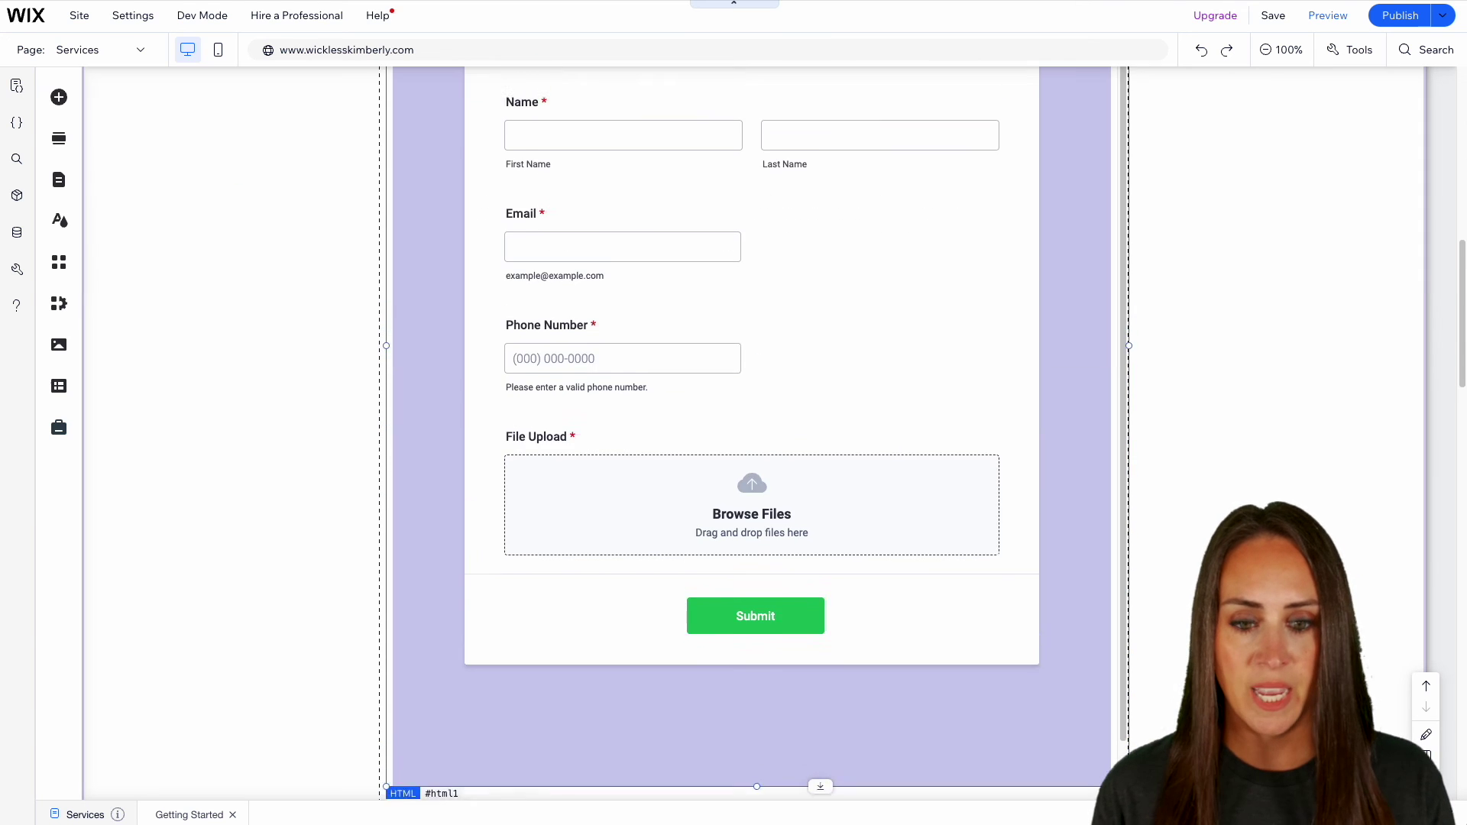
pyautogui.scroll(8, 752, 428)
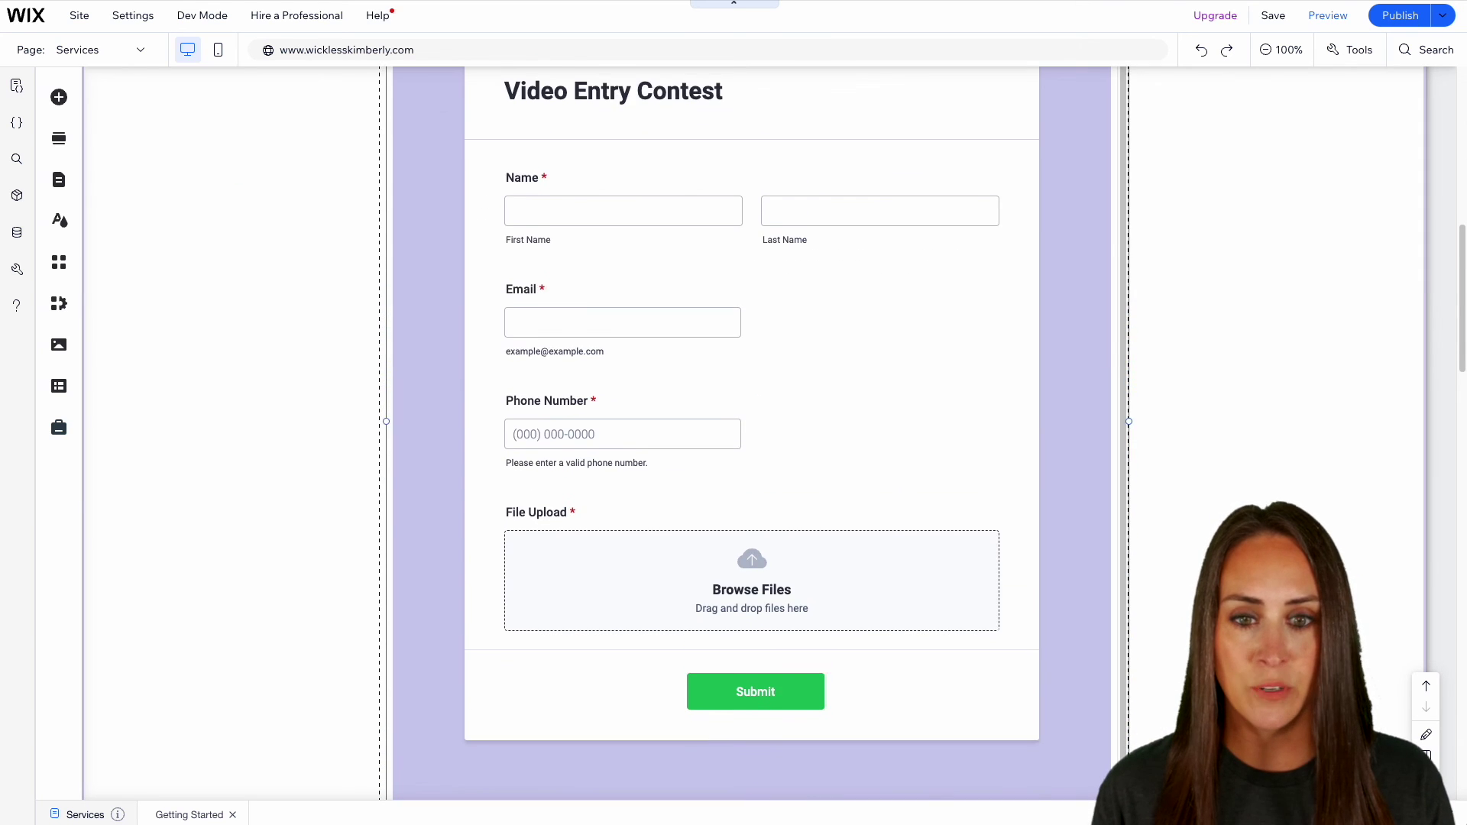